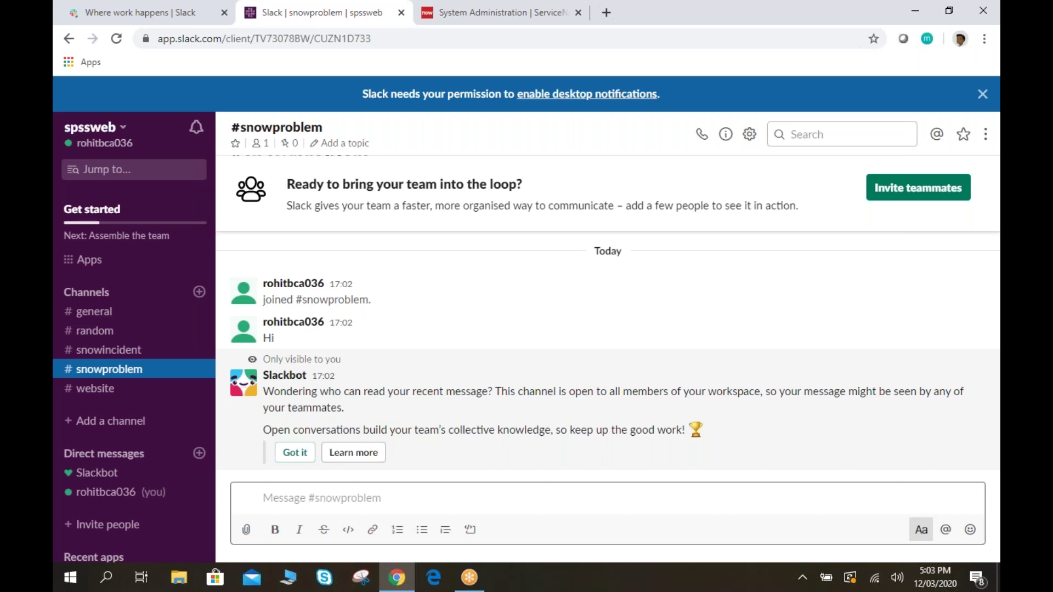
Step: From the Slack homepage footer, go to the Slack API site and start building an app
left_click(110, 15)
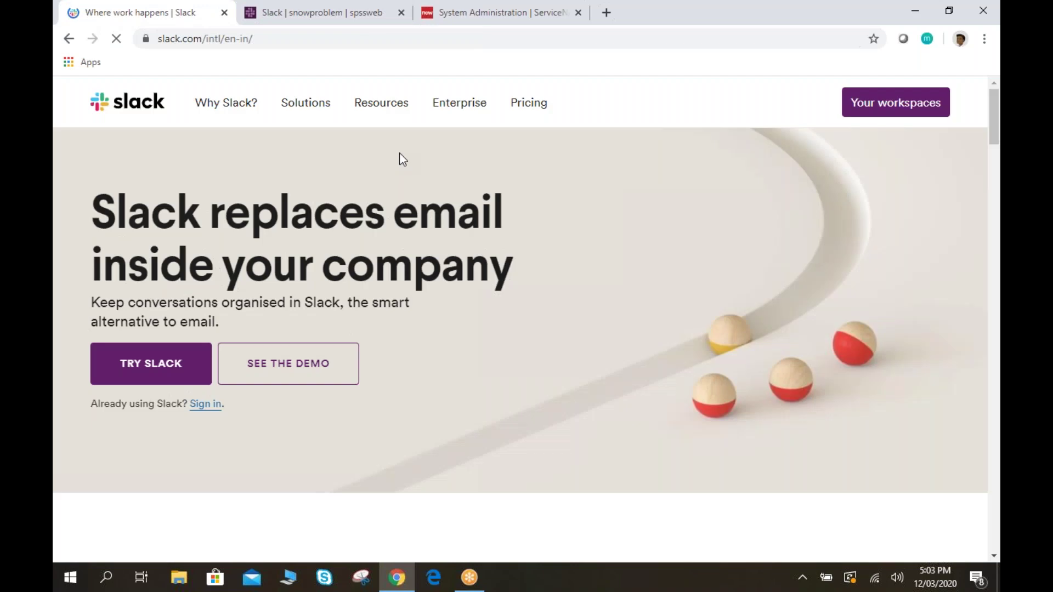
scroll(402, 159, "down", 8)
scroll(402, 159, "down", 5)
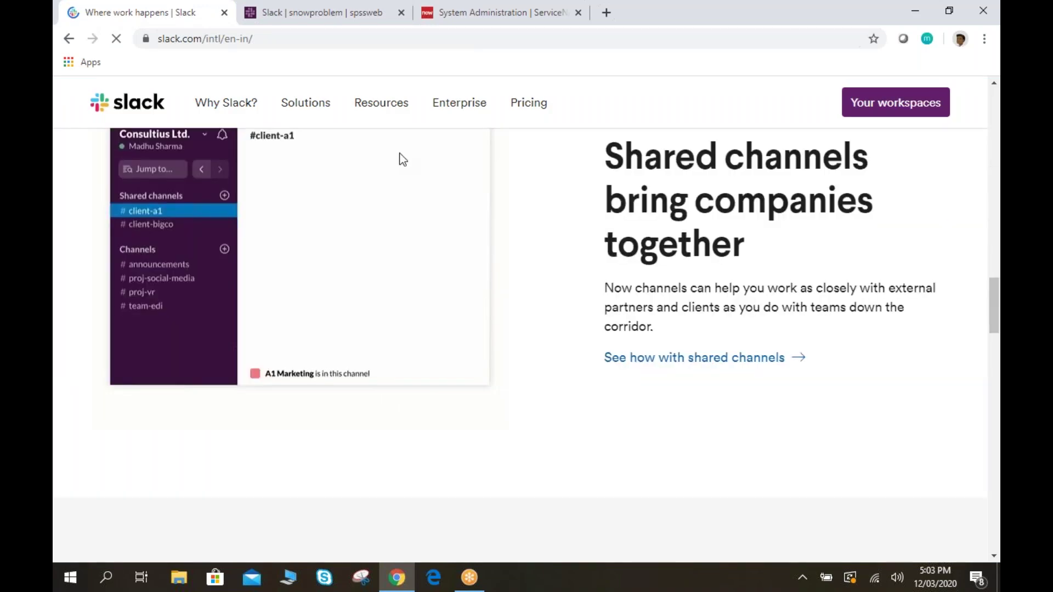
scroll(402, 159, "down", 10)
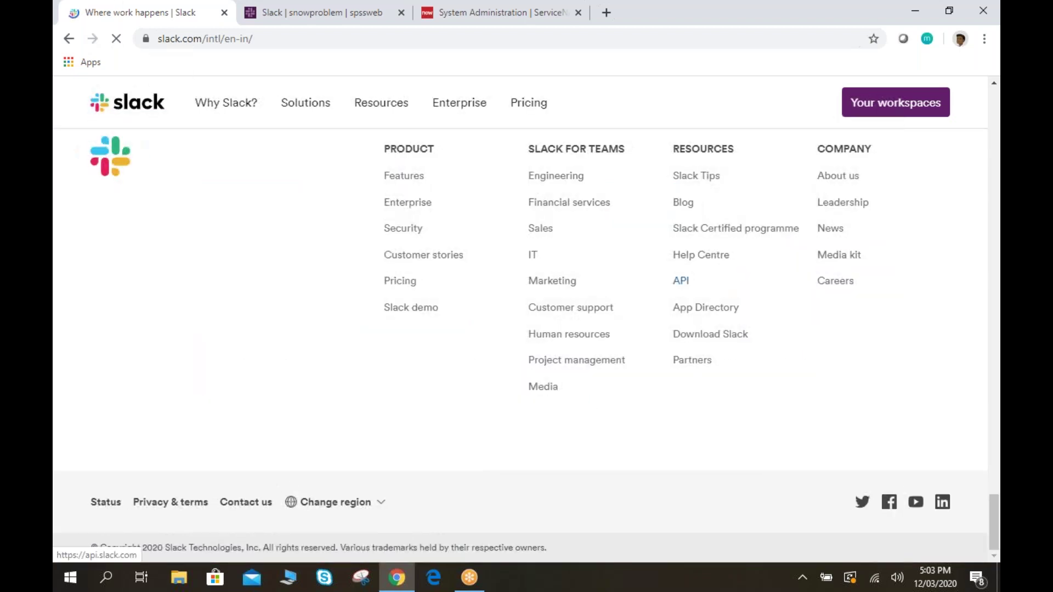
left_click(680, 282)
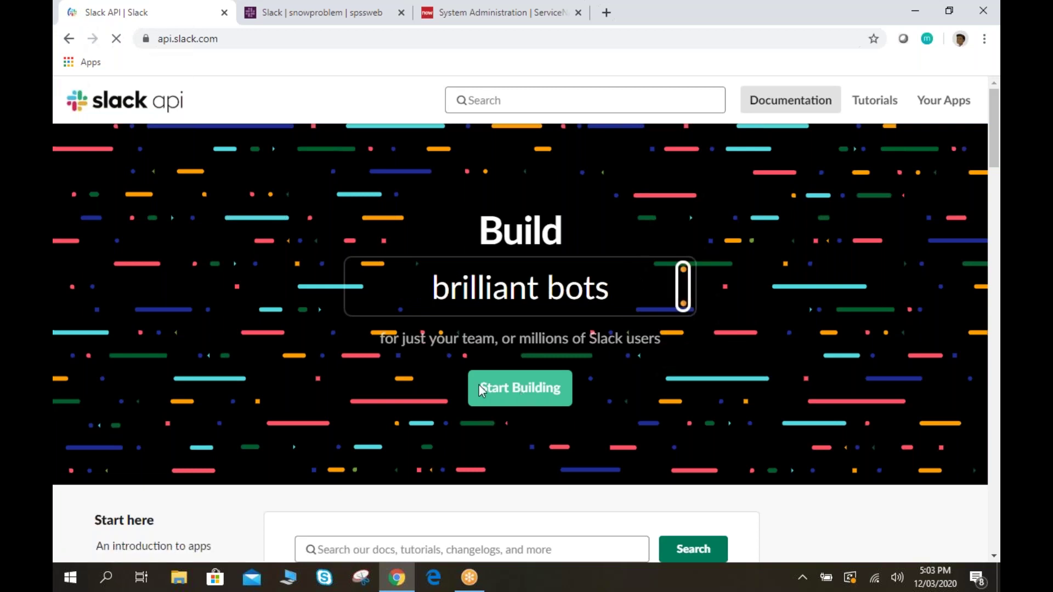
left_click(518, 387)
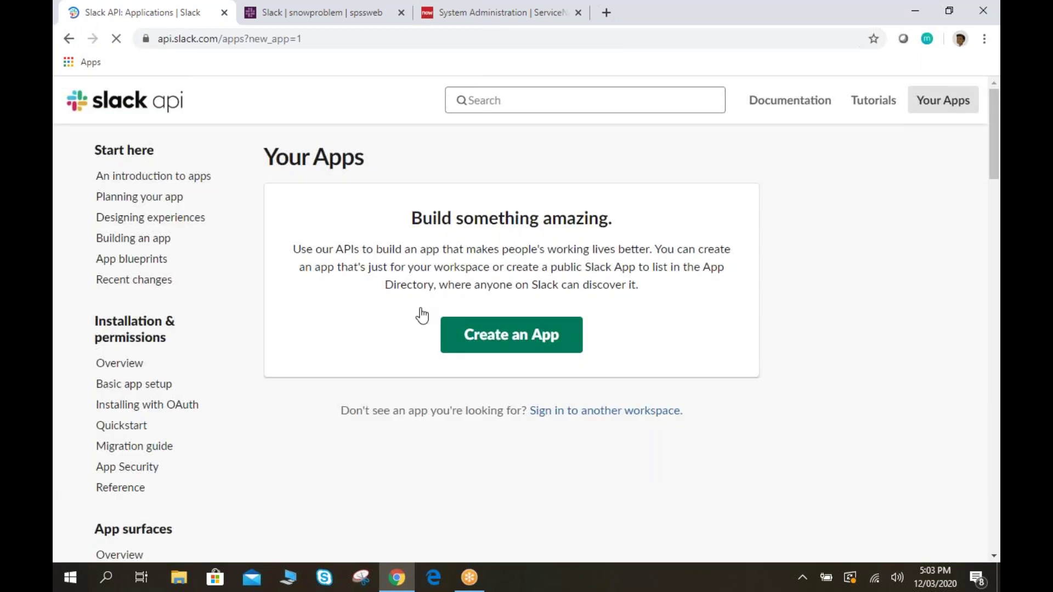
Step: Create a new Slack app called 'snow' in the spssweb workspace
left_click(495, 344)
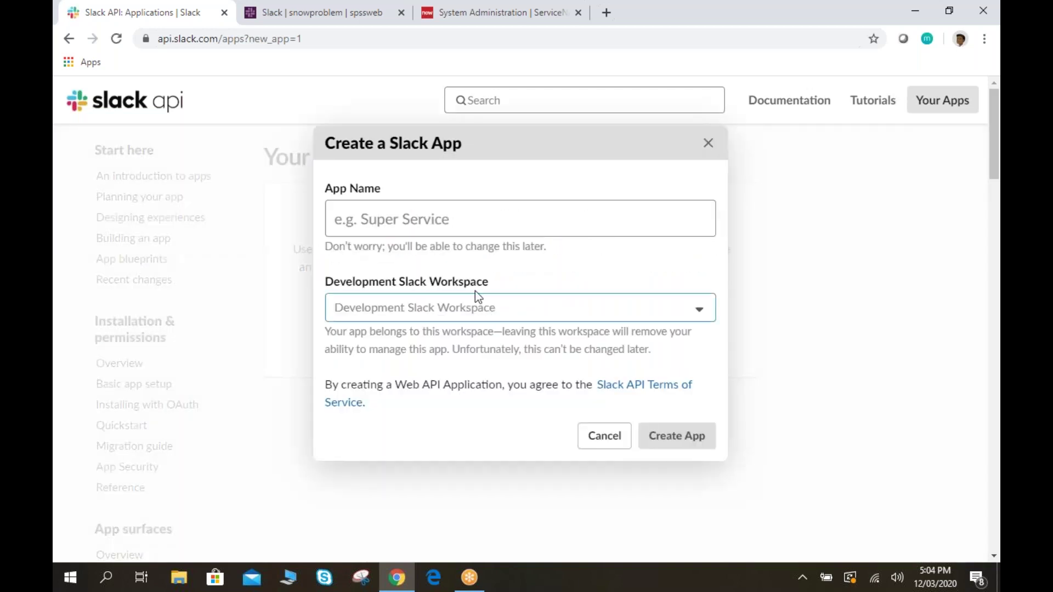
type("snow")
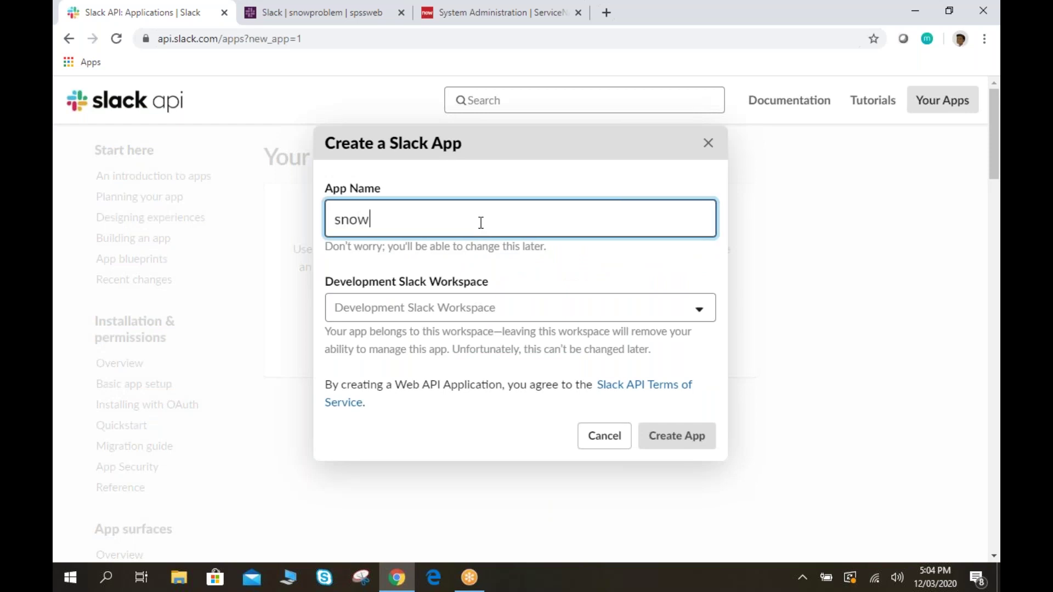
left_click(526, 309)
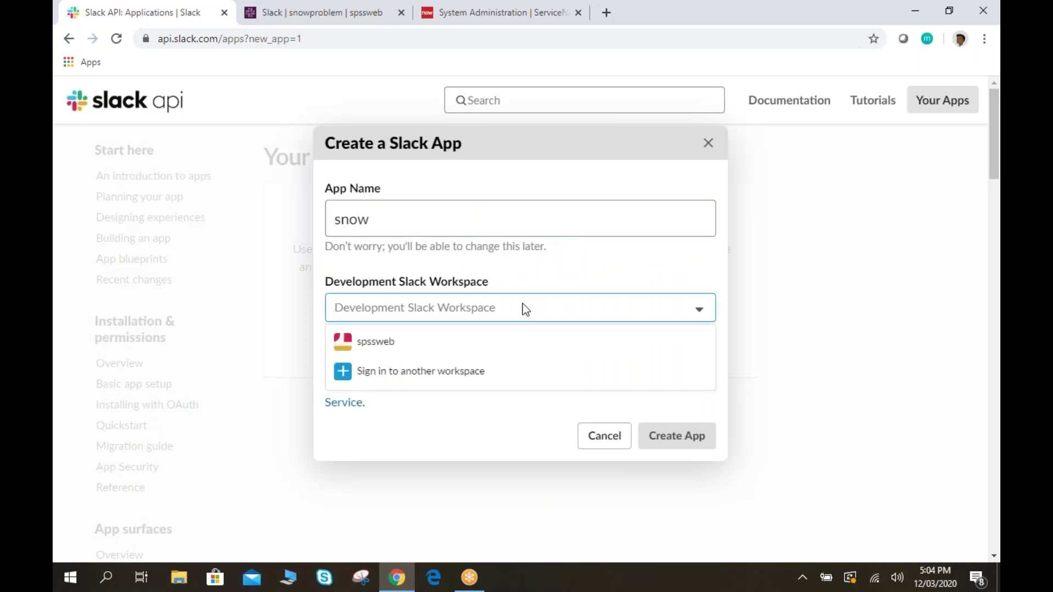
left_click(458, 344)
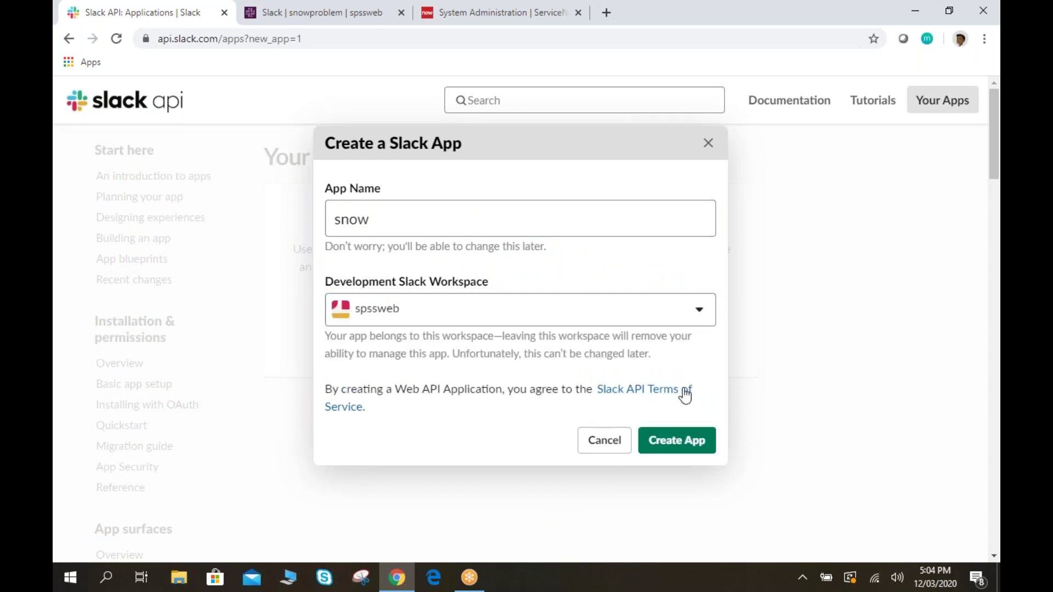
left_click(684, 443)
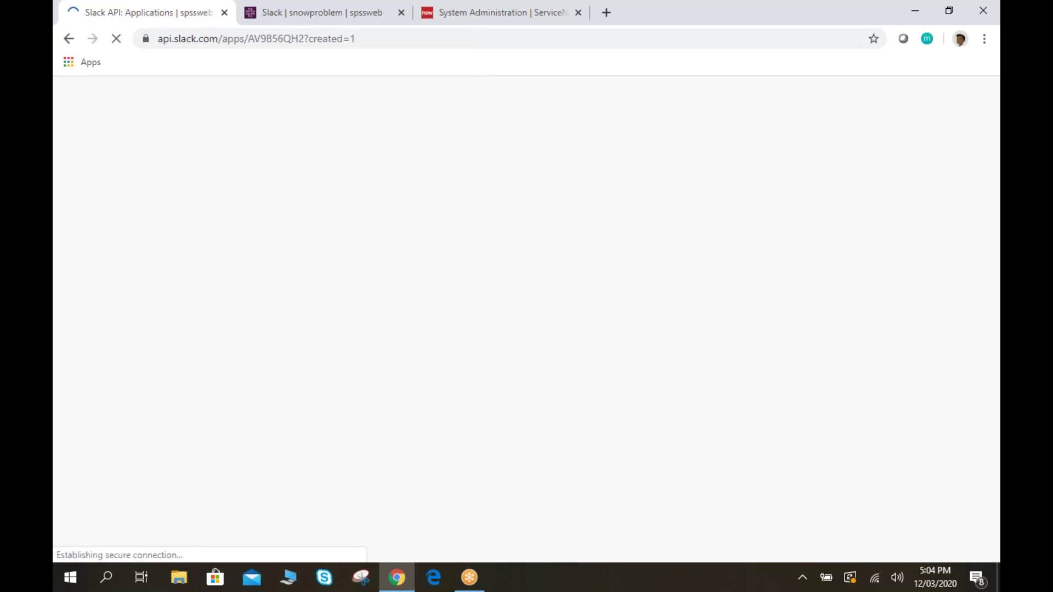
Step: Scroll past the snow app's Basic Information and go to its Incoming Webhooks settings
scroll(678, 379, "down", 10)
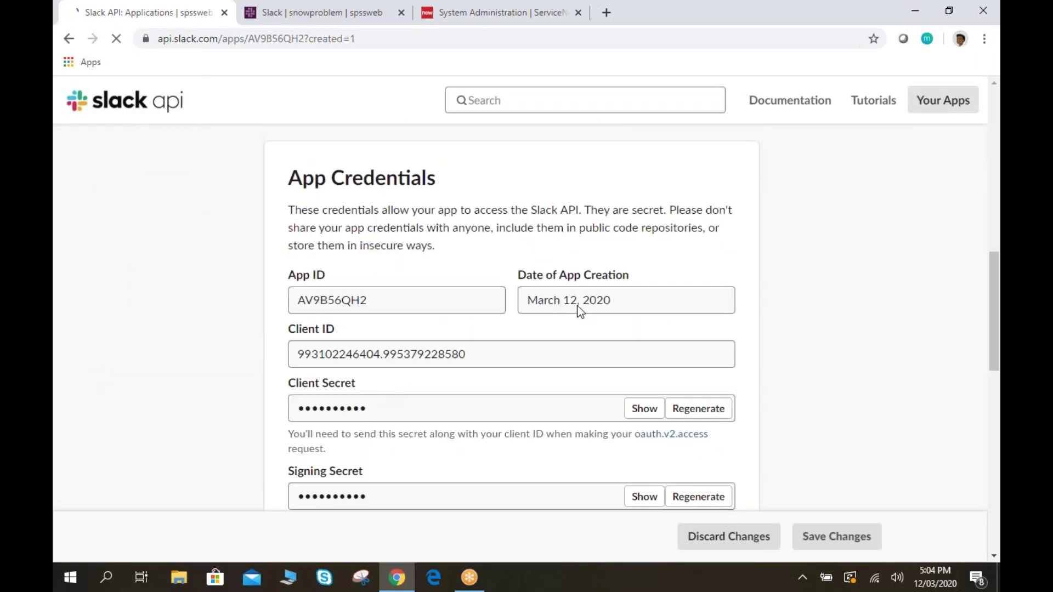
scroll(364, 406, "down", 10)
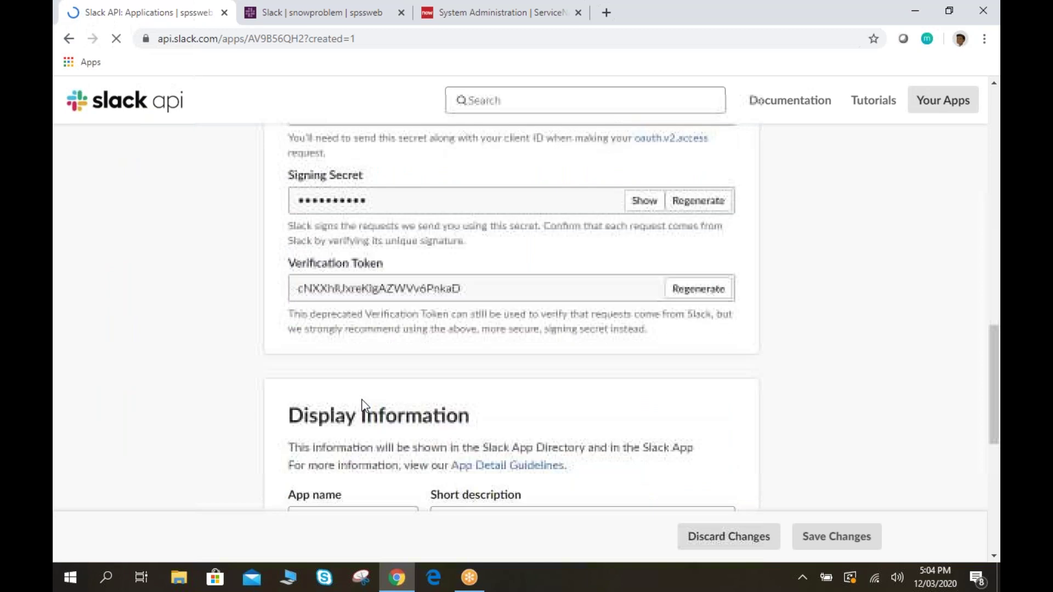
scroll(365, 400, "down", 3)
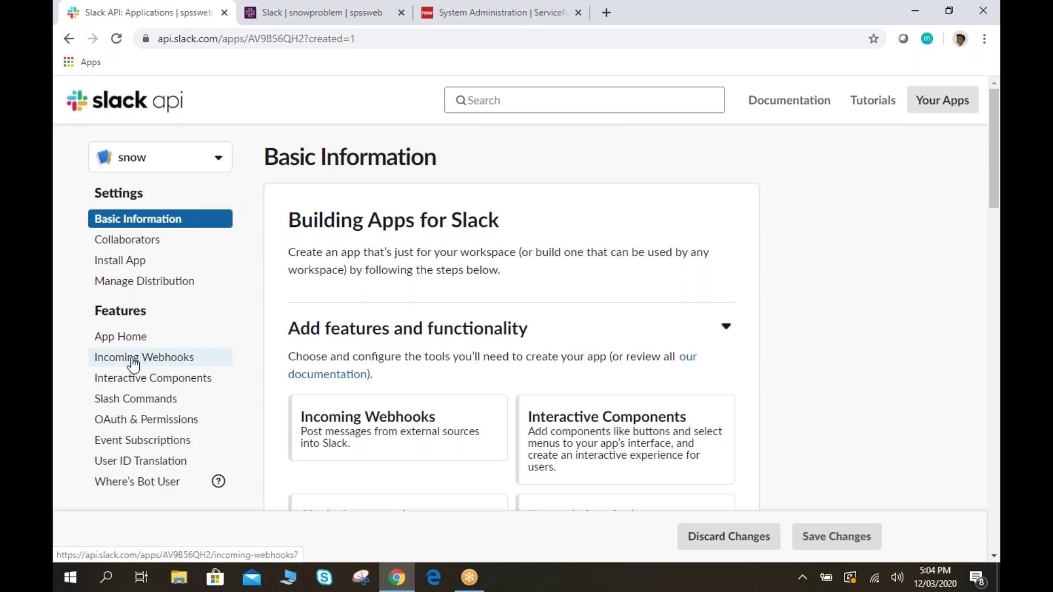
left_click(134, 363)
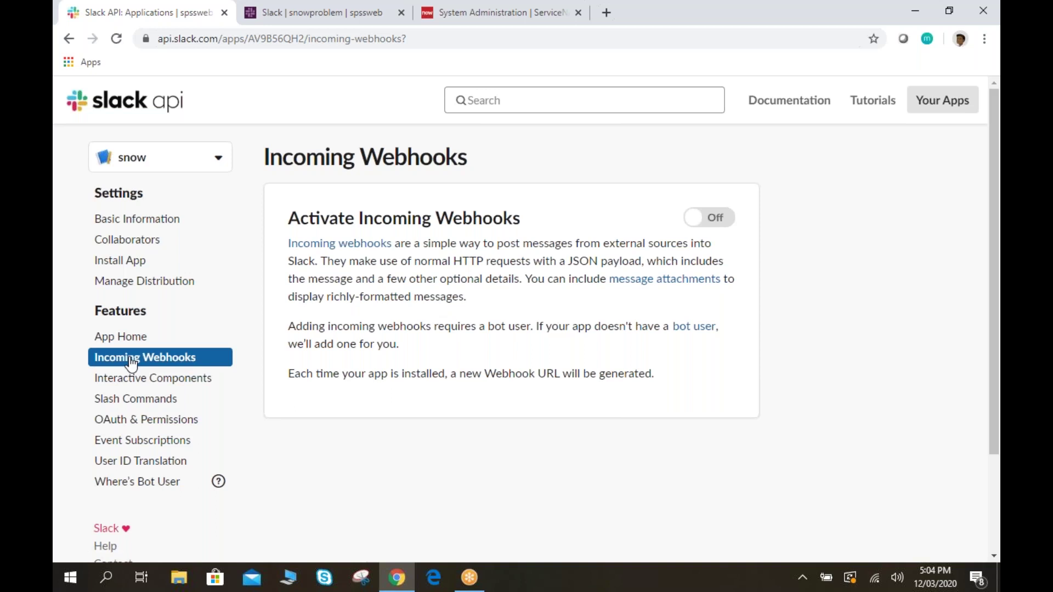
Step: Activate incoming webhooks for snow and request adding a new webhook to the workspace
left_click(700, 219)
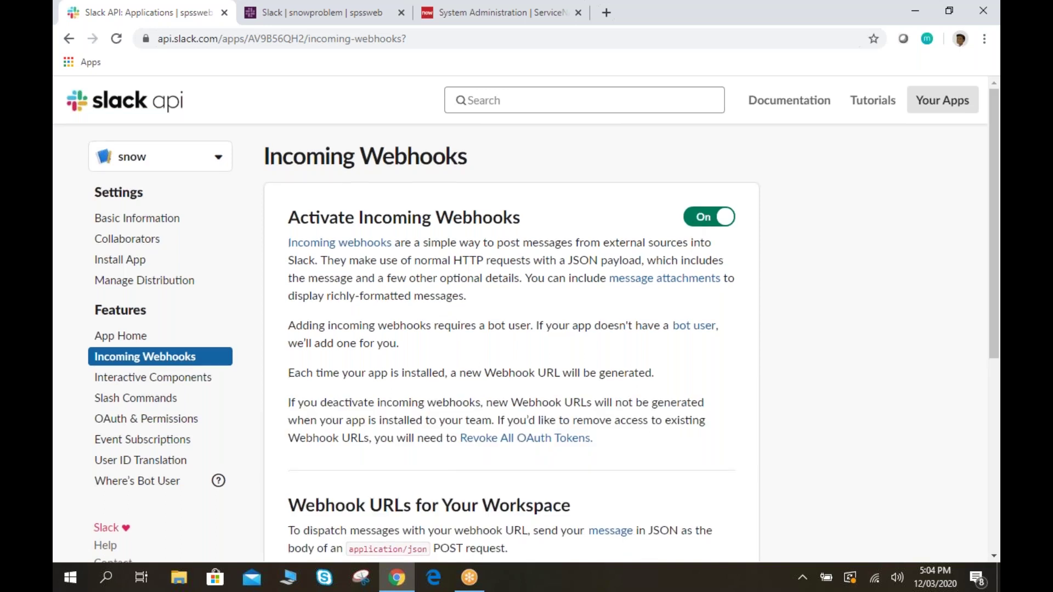
scroll(691, 240, "down", 6)
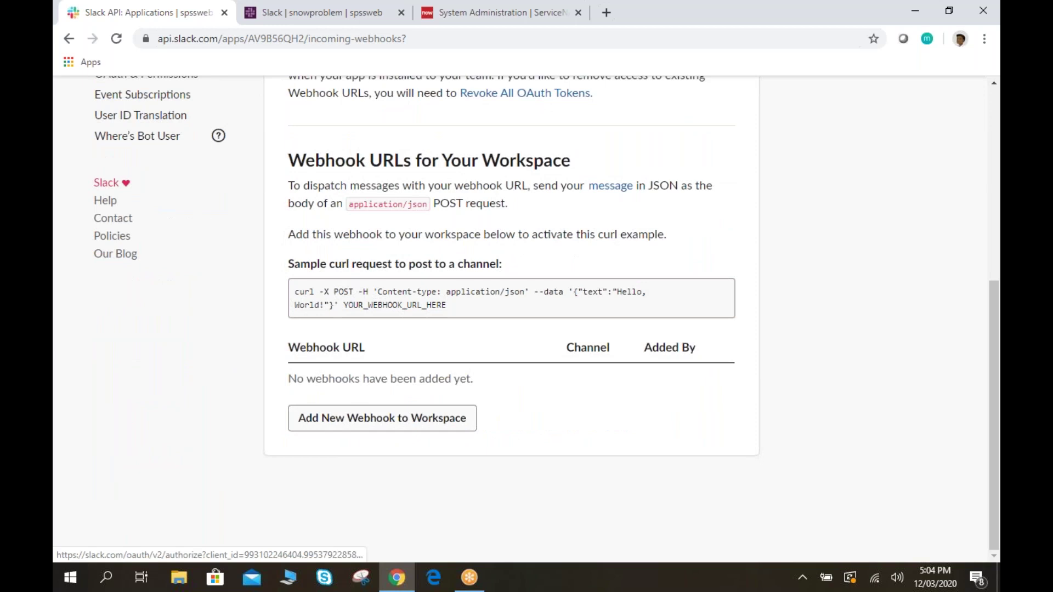
left_click(383, 418)
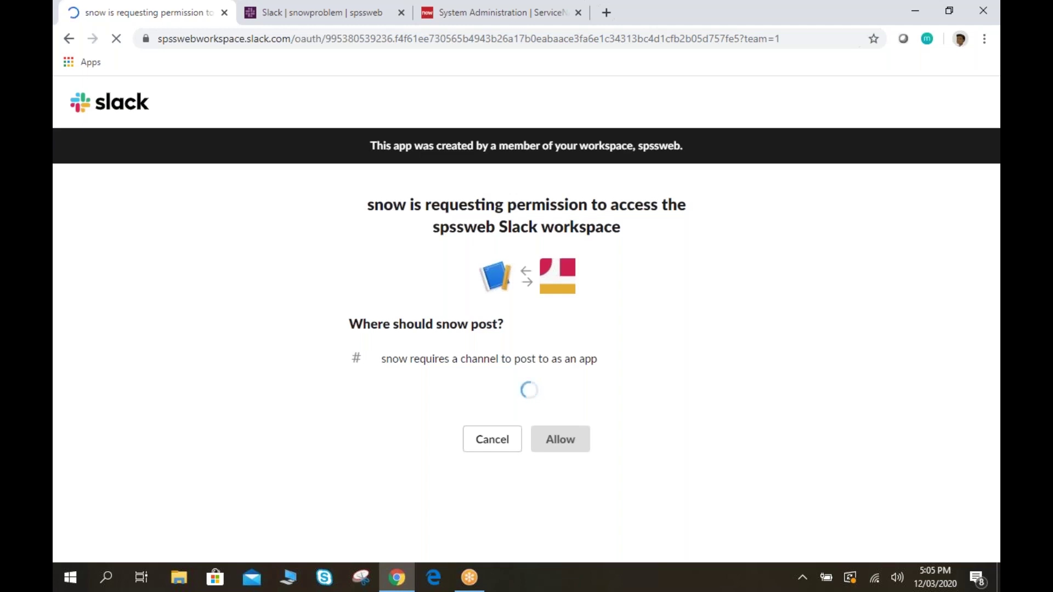
Step: Allow the snow app to post to the #snowproblem channel
left_click(469, 396)
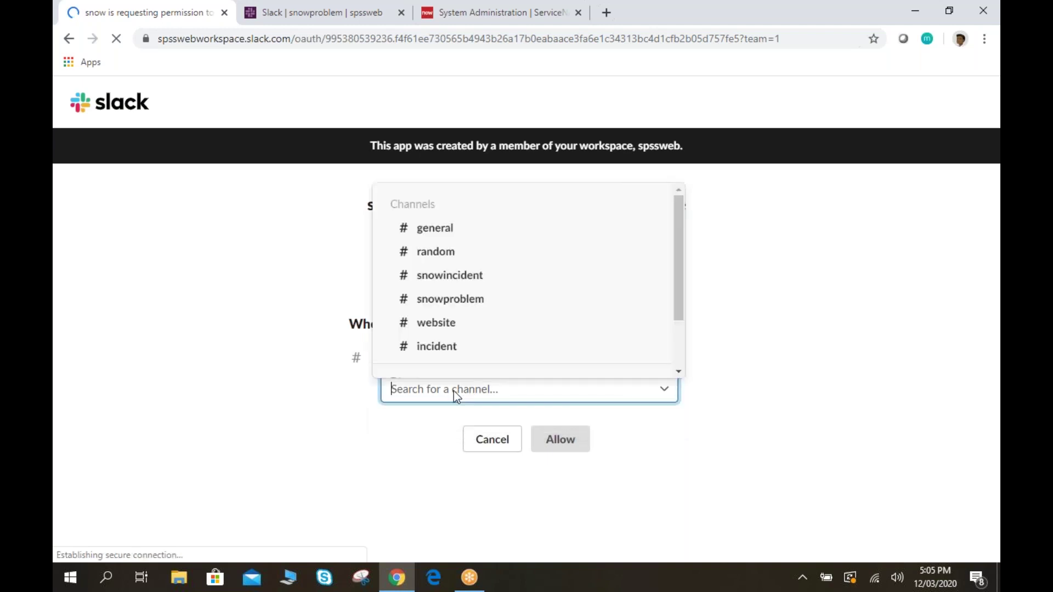
left_click(446, 299)
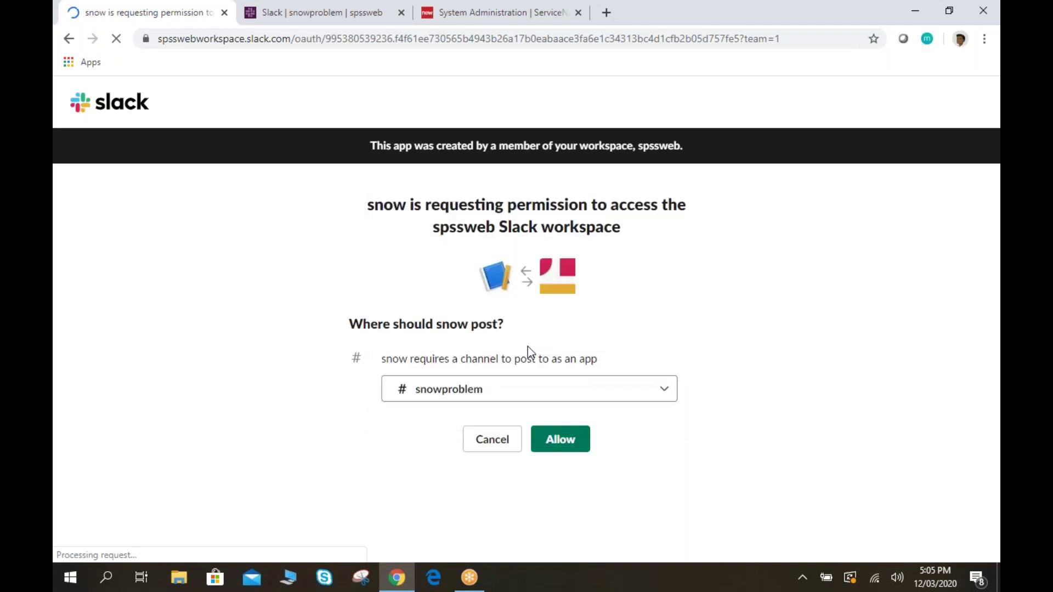
left_click(563, 440)
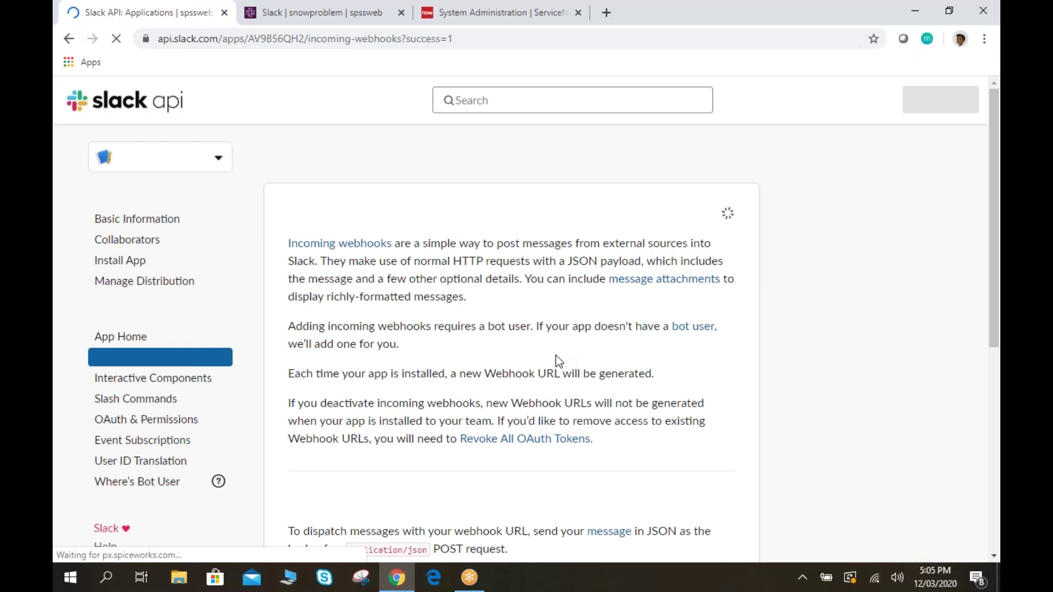
Step: Copy the new #snowproblem webhook URL and return to ServiceNow
scroll(555, 354, "down", 5)
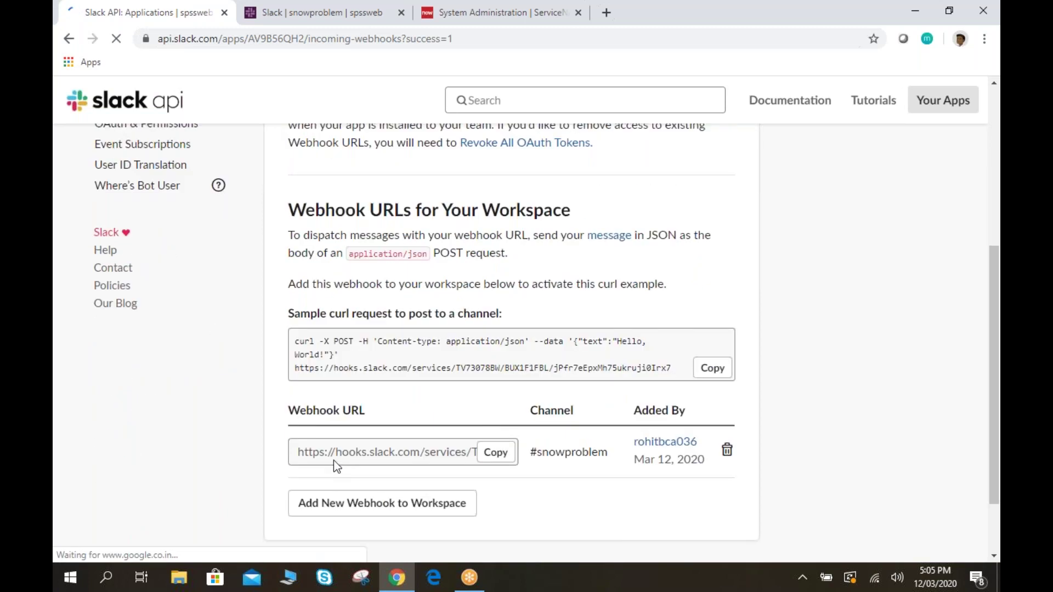
left_click(488, 455)
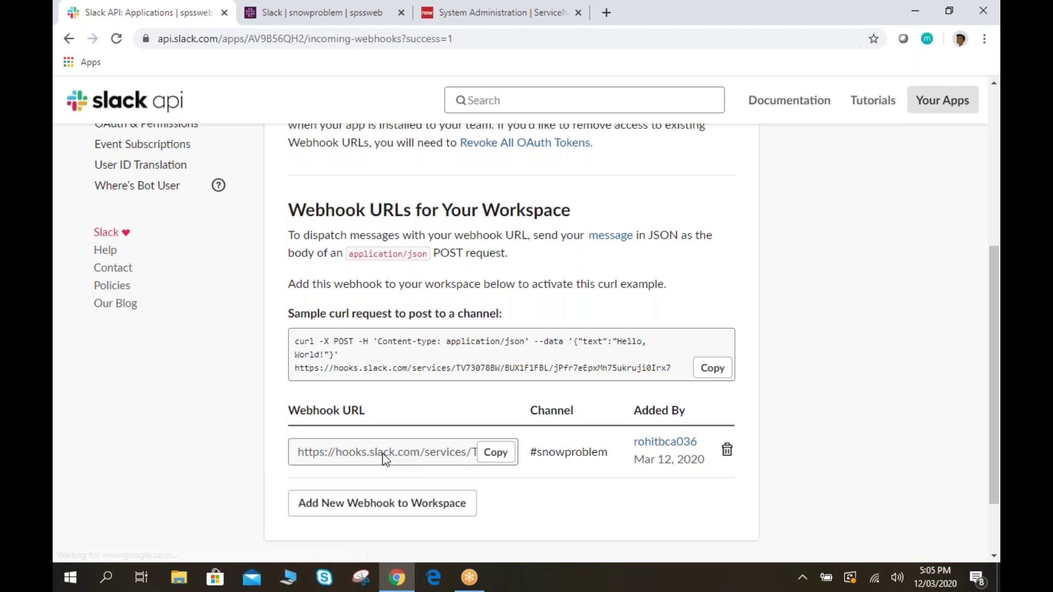
left_click(499, 458)
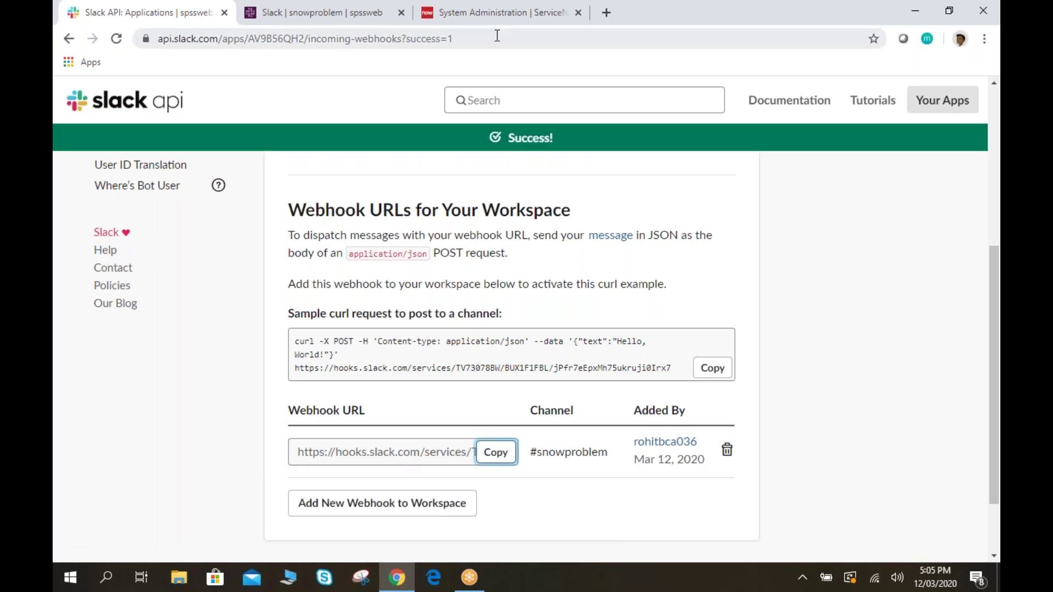
left_click(484, 14)
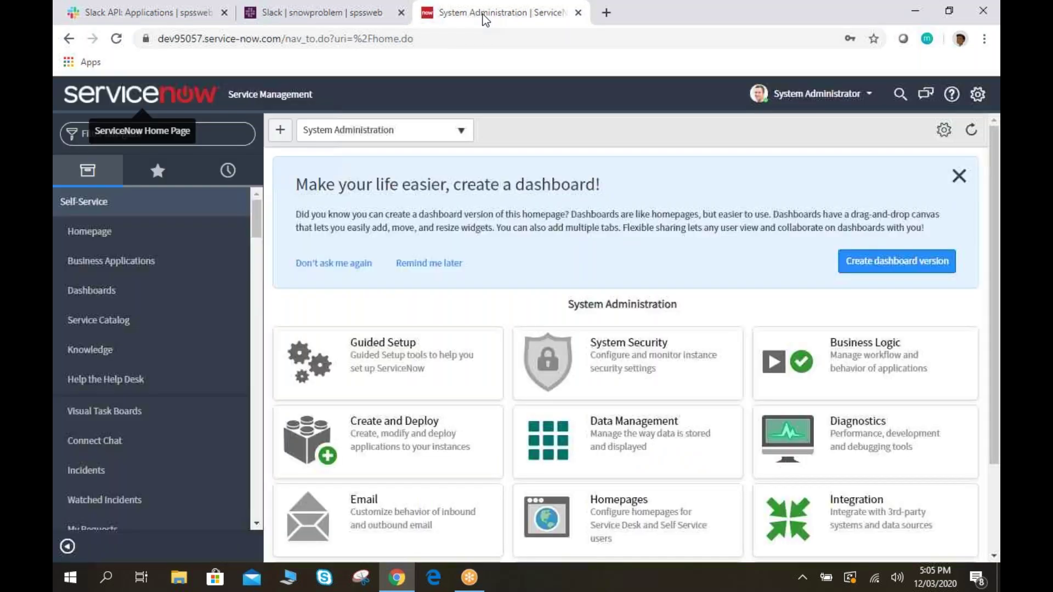
Step: Search the navigator for 'rest message' and open Outbound > REST Message to start a new record
type("rest")
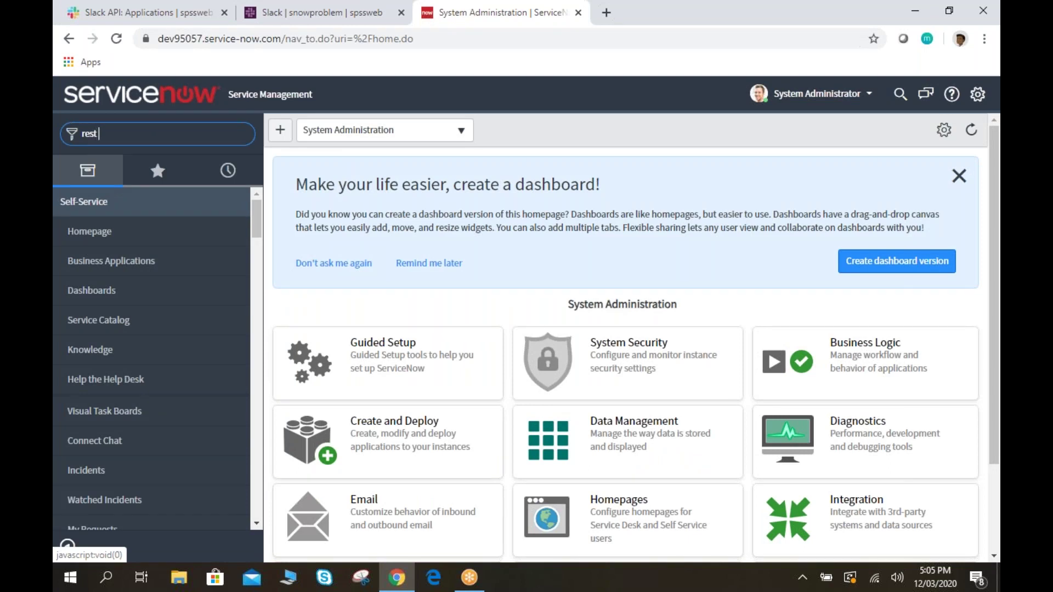
type(" messag")
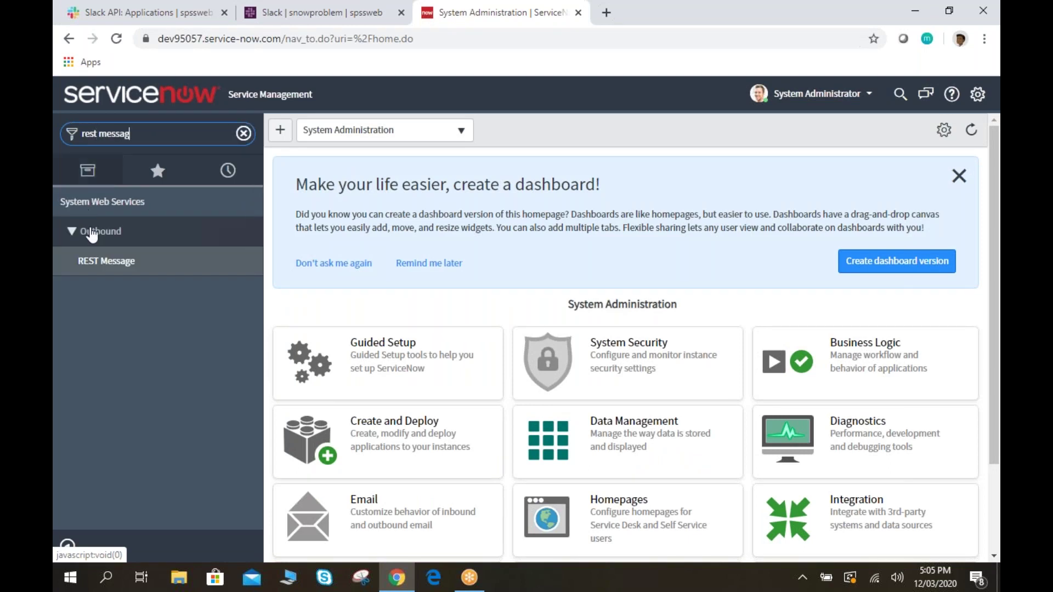
left_click(117, 261)
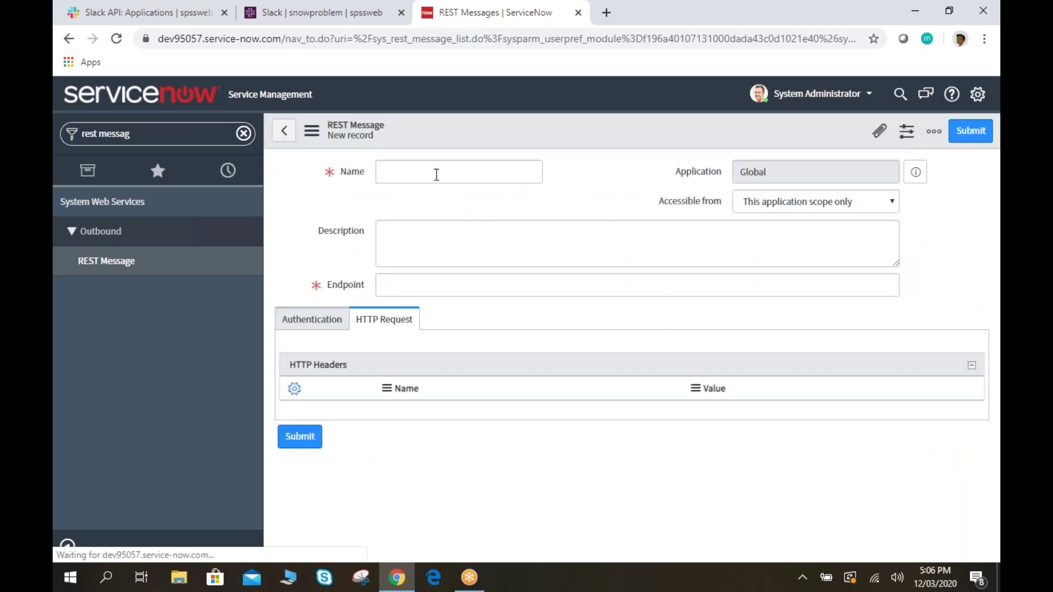
Step: Name the new REST message 'slackproblem' and save it
left_click(436, 175)
type("slackpr")
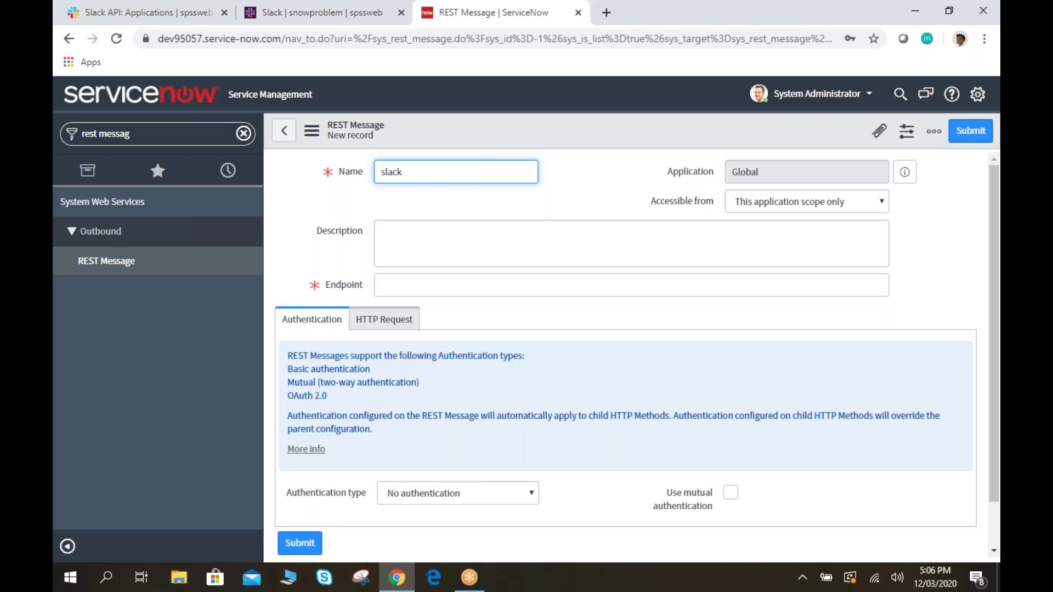
type("blem")
right_click(509, 134)
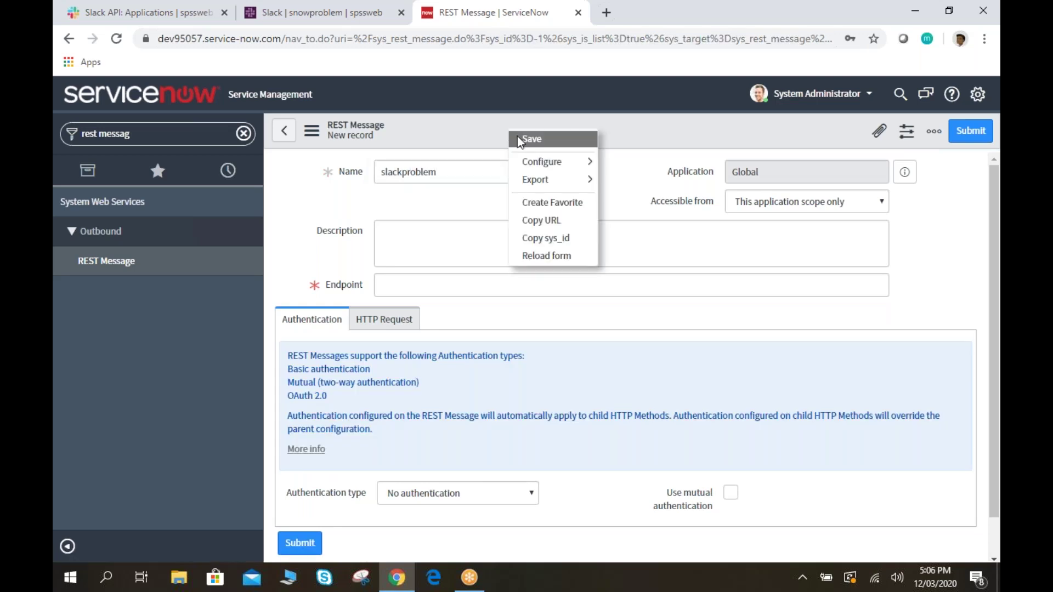
left_click(518, 138)
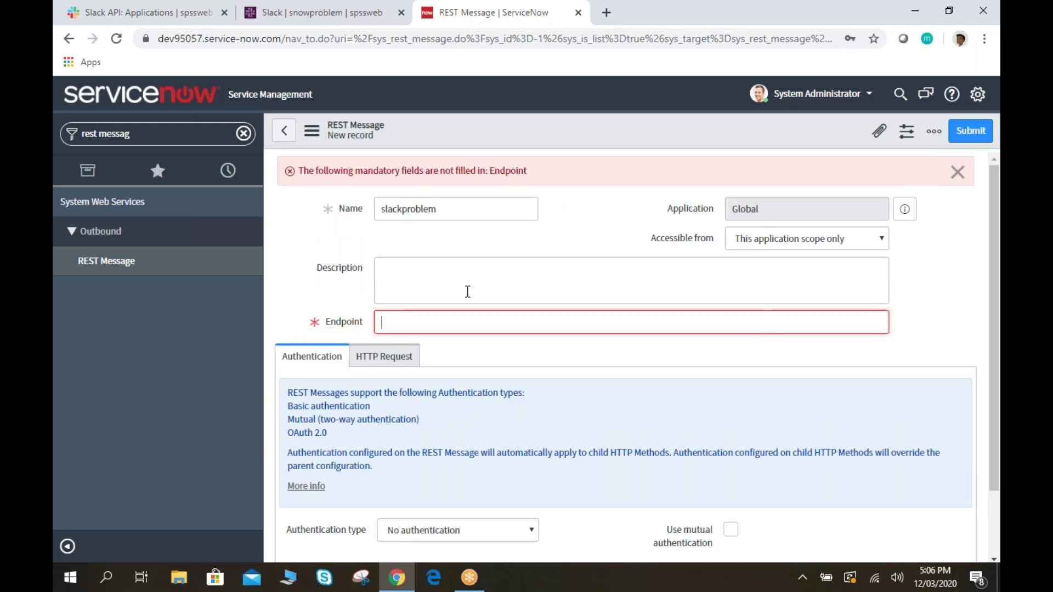
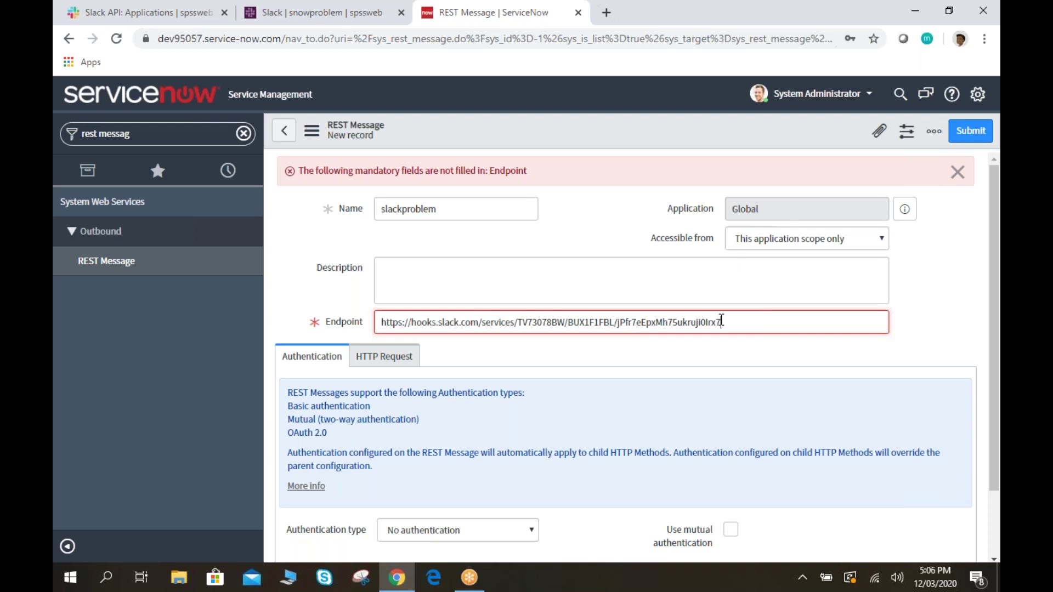
Step: Paste the Slack webhook URL as the endpoint and save the record
right_click(627, 135)
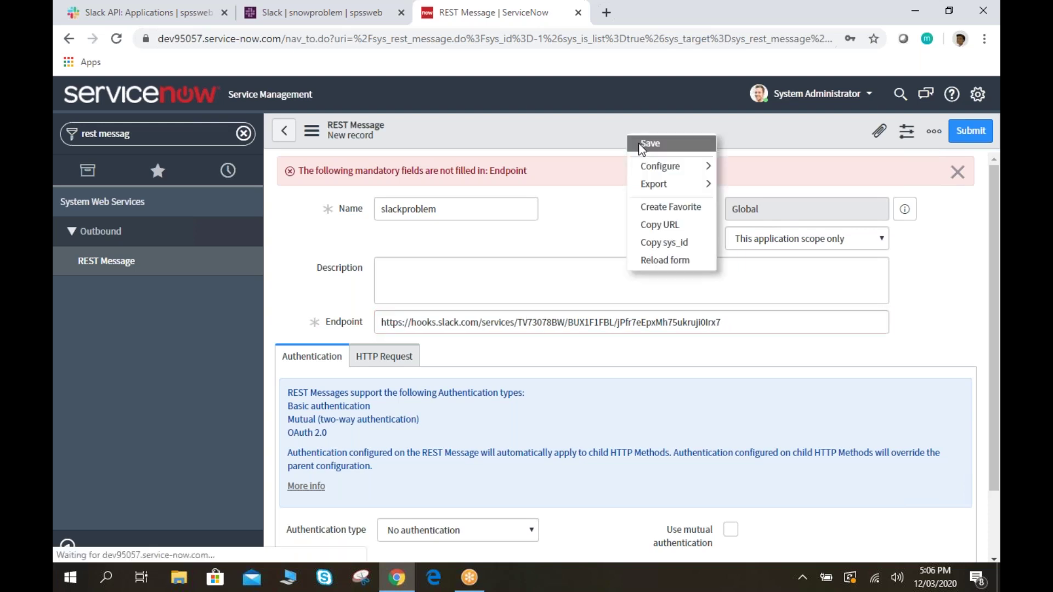
left_click(642, 145)
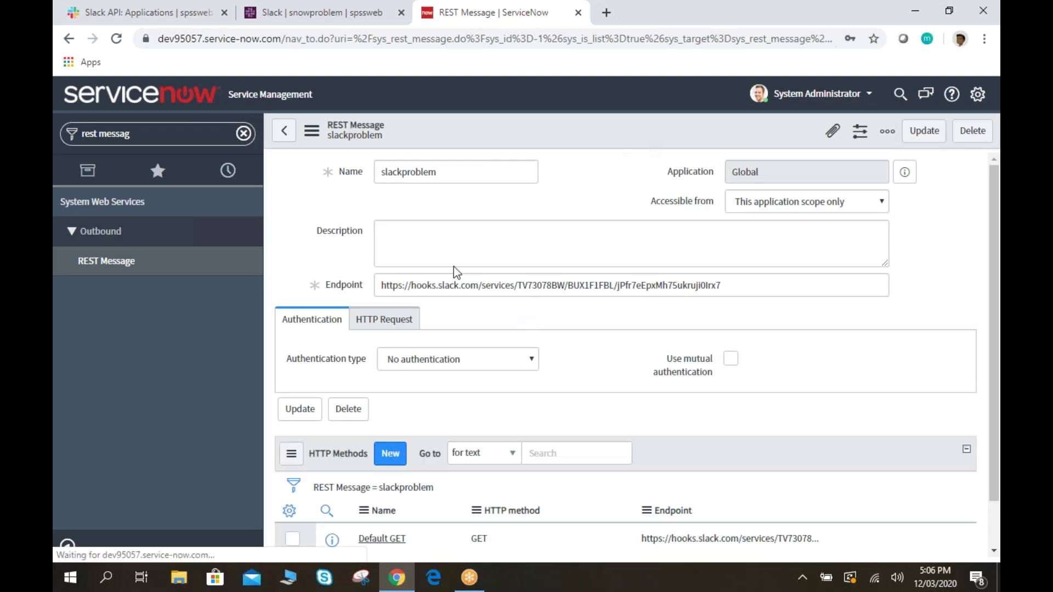
scroll(586, 354, "down", 3)
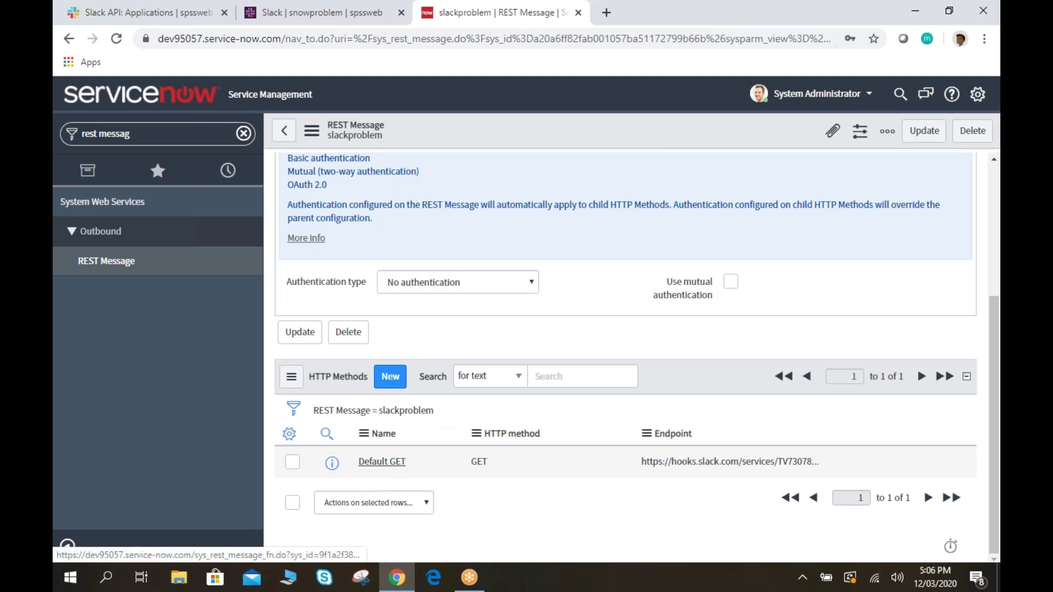
Step: Change the Default GET method's HTTP method to POST, save it, and go back to Slack API
left_click(381, 461)
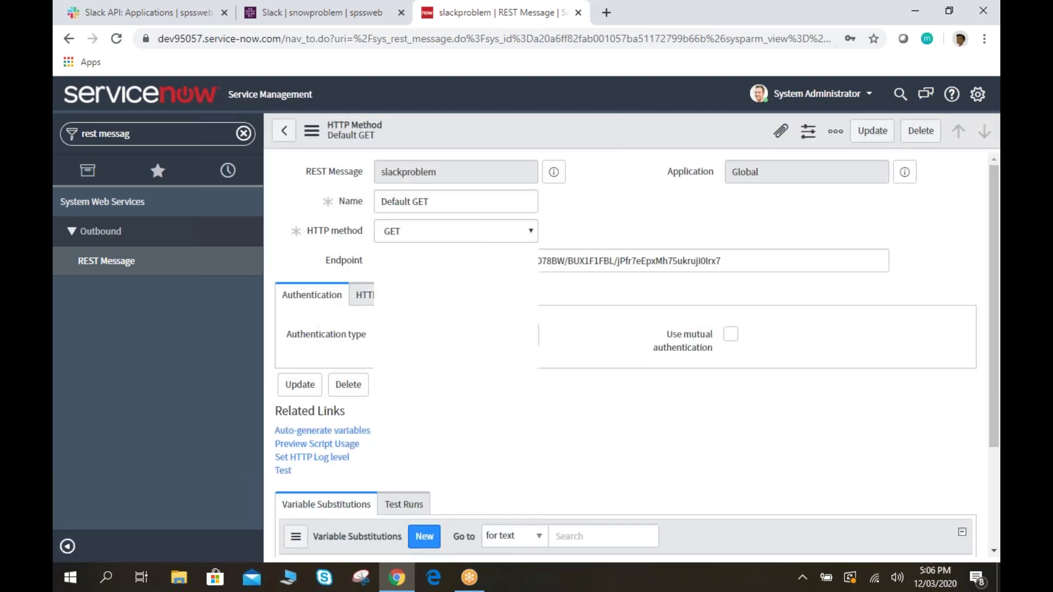
left_click(476, 231)
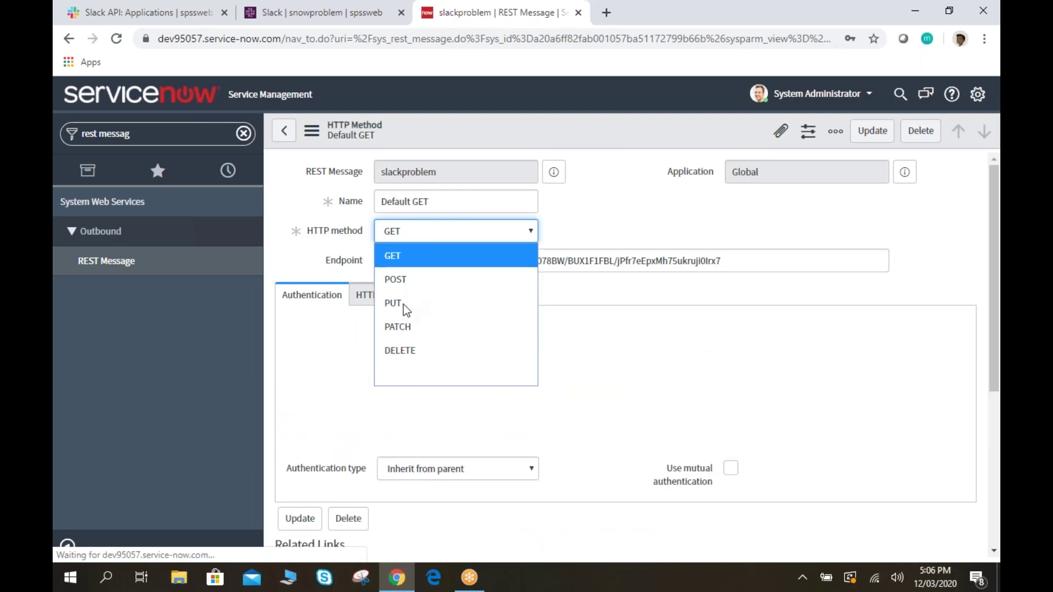
left_click(395, 279)
right_click(589, 114)
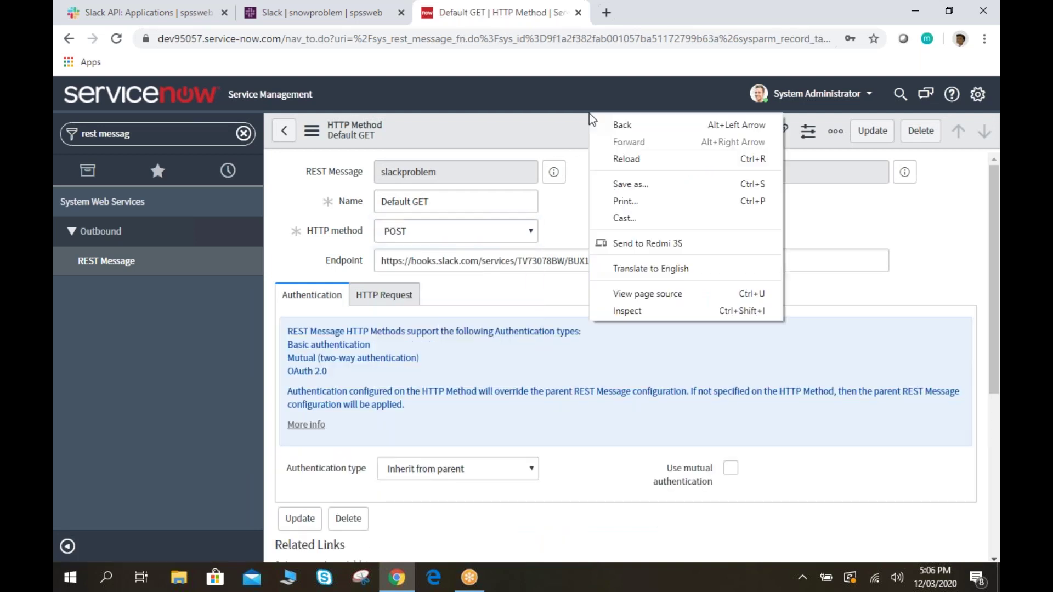
right_click(558, 126)
left_click(571, 139)
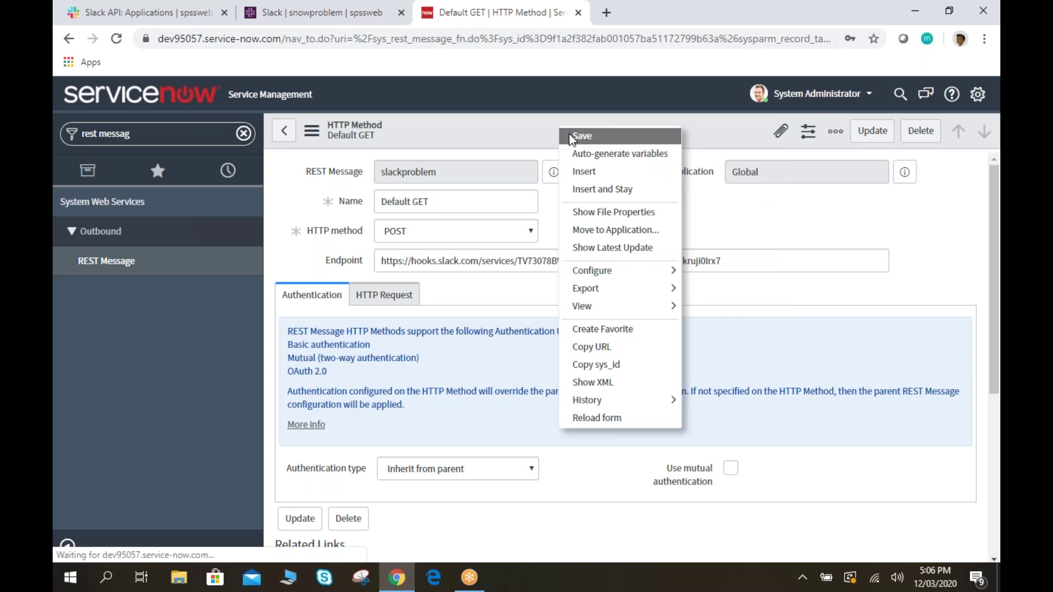
key("ctrl+1")
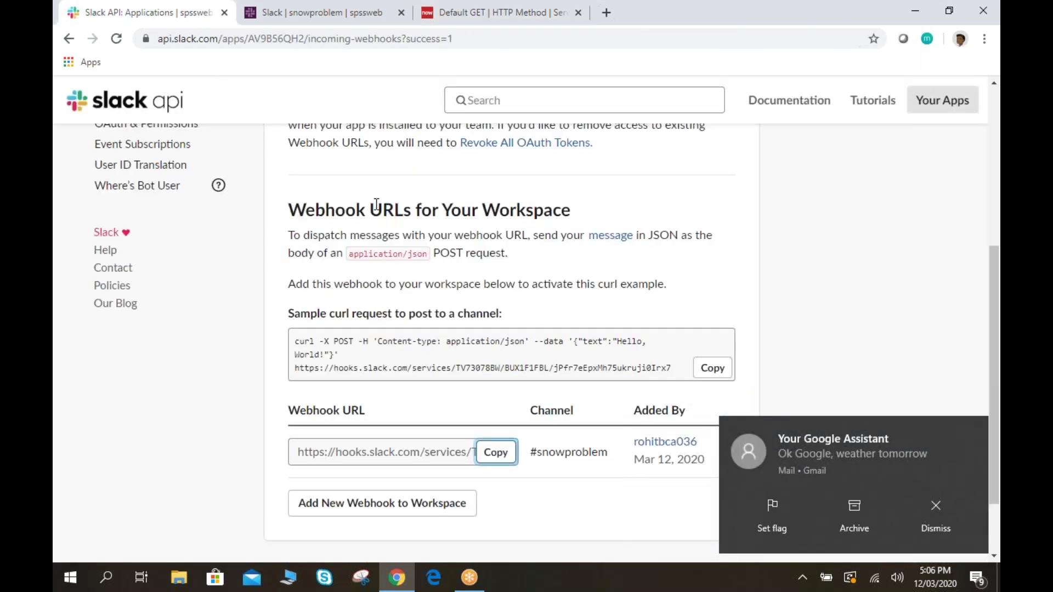
Step: Copy the sample JSON body {"text":"Hello, World!"} from the curl example and return to ServiceNow
scroll(604, 298, "down", 2)
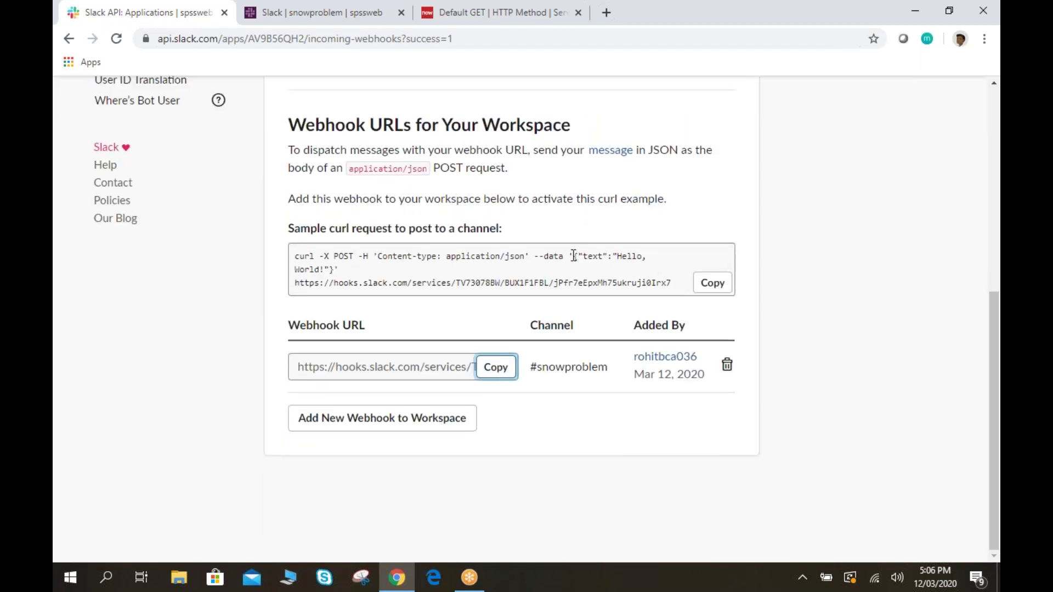
left_click_drag(574, 256, 335, 269)
key("ctrl+c")
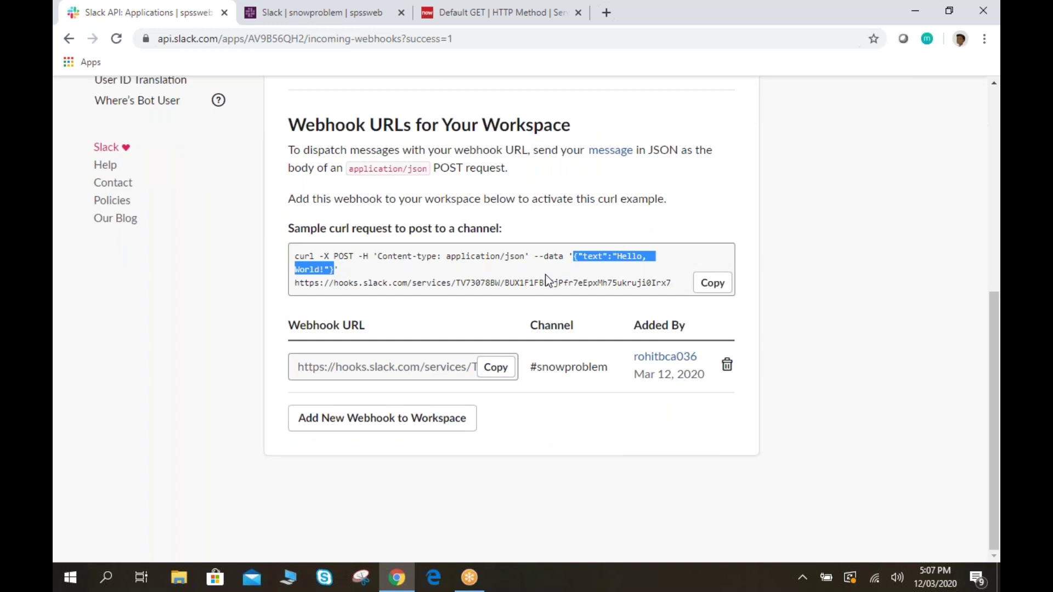
left_click(476, 18)
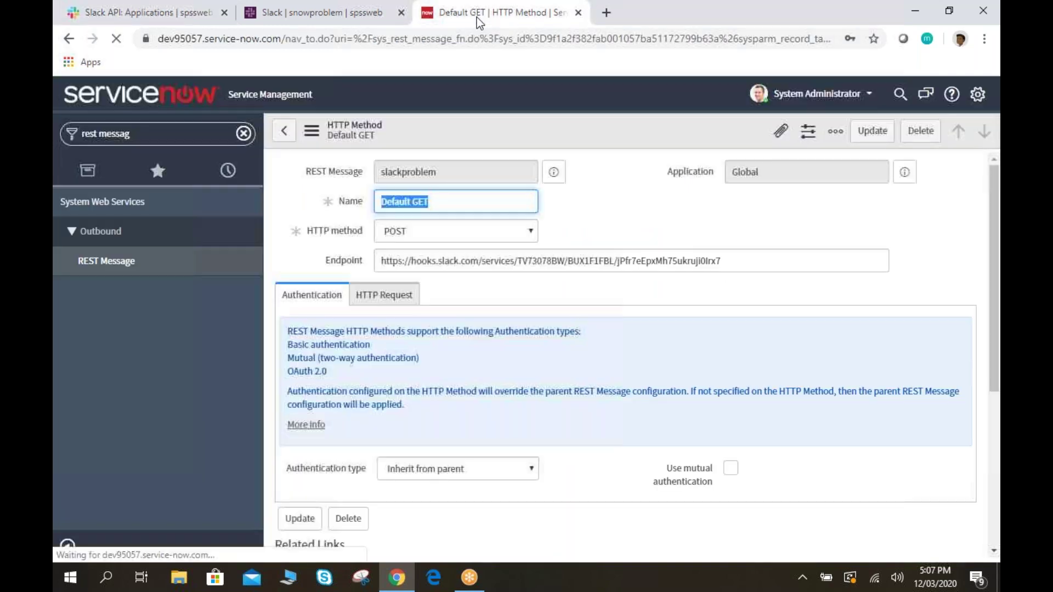
Step: Paste the sample JSON into HTTP Request Content, replace Hello, World! with ${msg}, and save
left_click(384, 295)
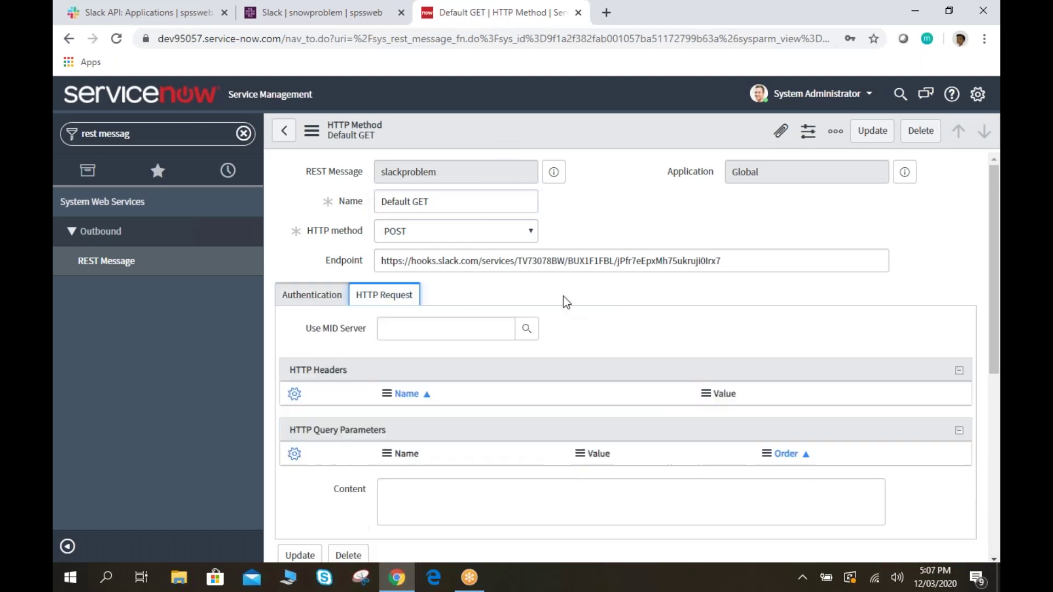
scroll(461, 376, "down", 3)
left_click(453, 407)
key("ctrl+v")
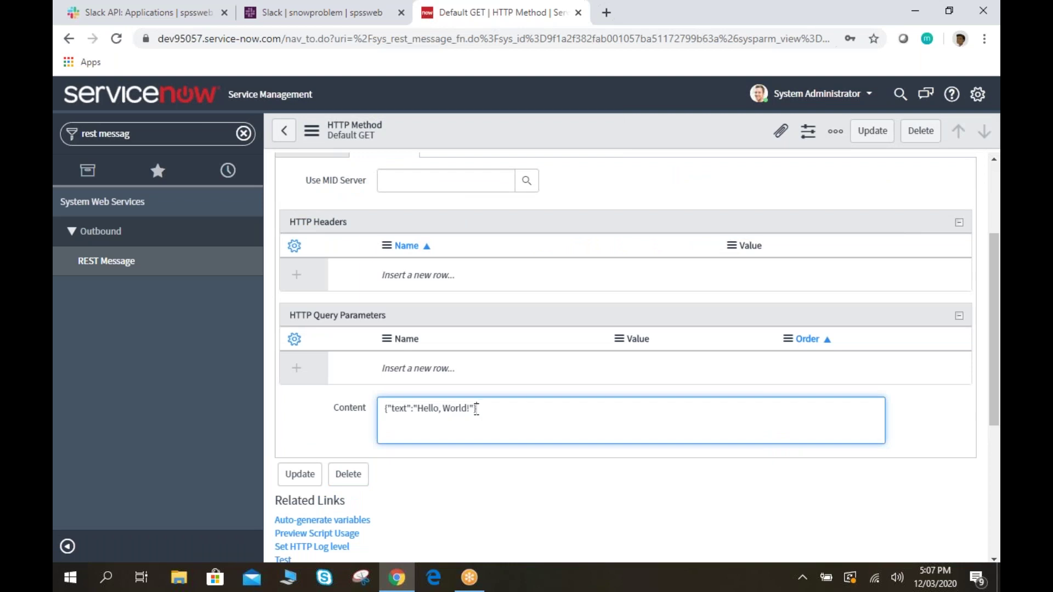
left_click_drag(470, 408, 418, 409)
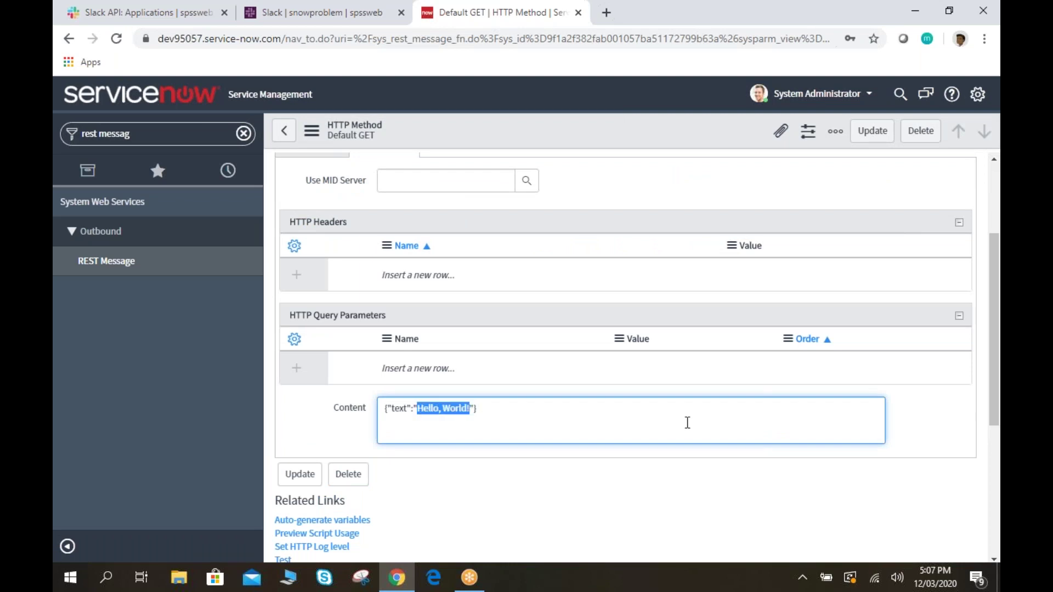
key("BackSpace")
type("${")
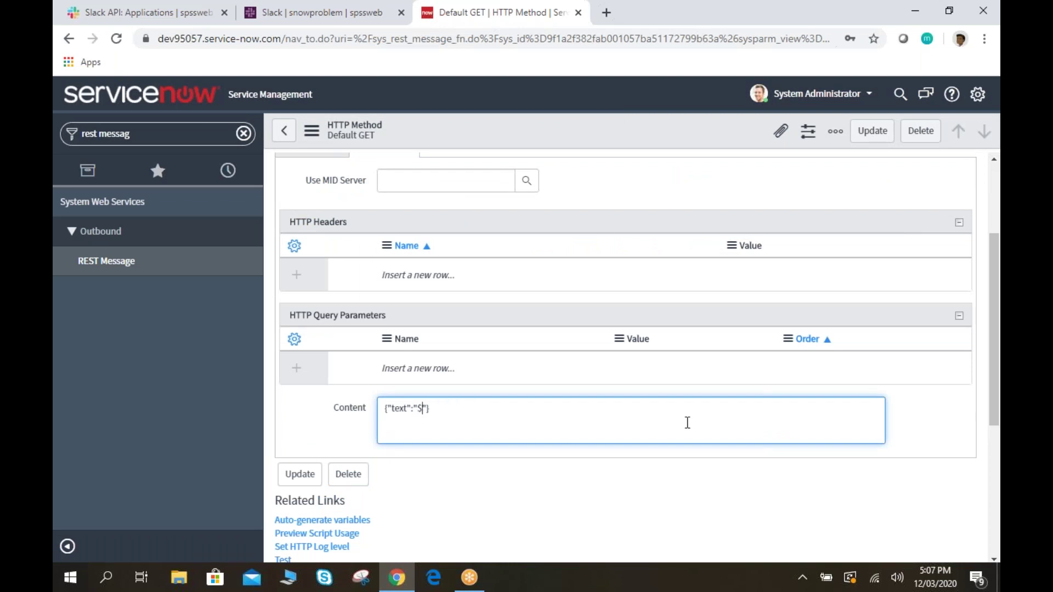
type("msg}")
right_click(582, 139)
left_click(590, 143)
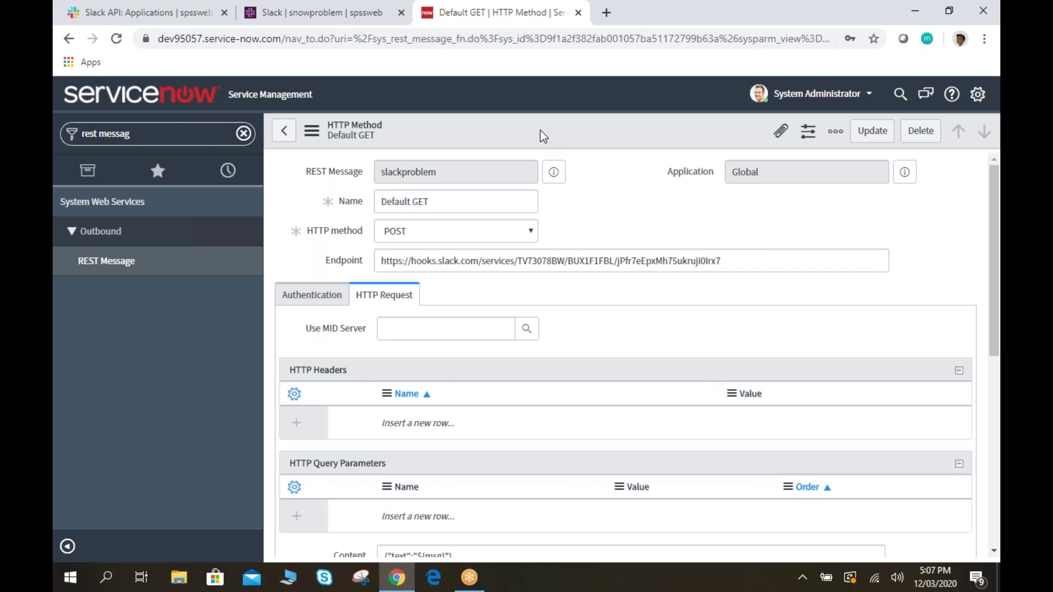
scroll(598, 237, "down", 3)
Step: Auto-generate the HTTP method's variables from the request content
scroll(601, 146, "up", 3)
right_click(603, 142)
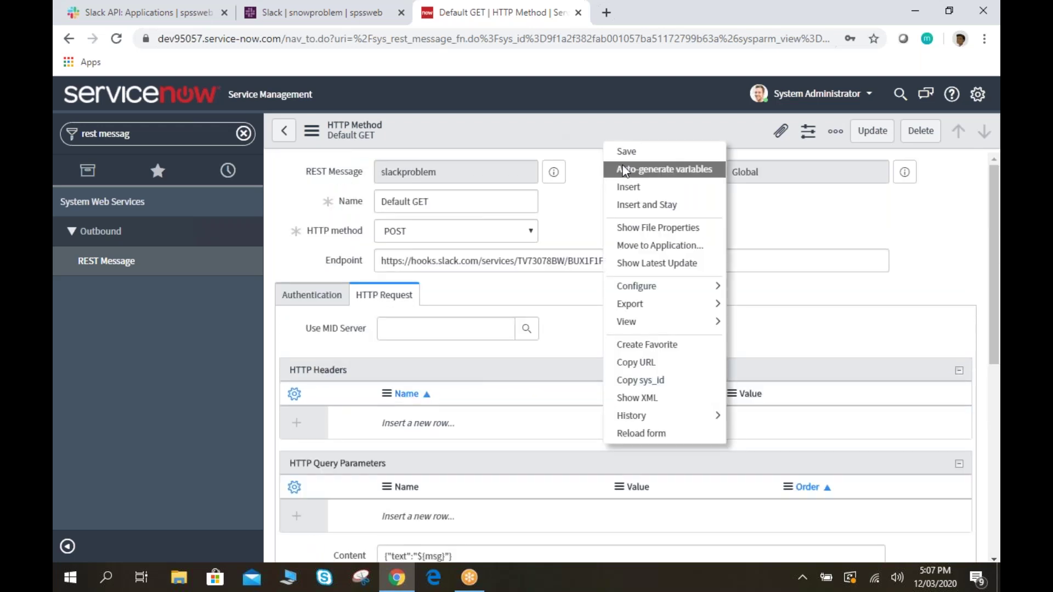
left_click(624, 170)
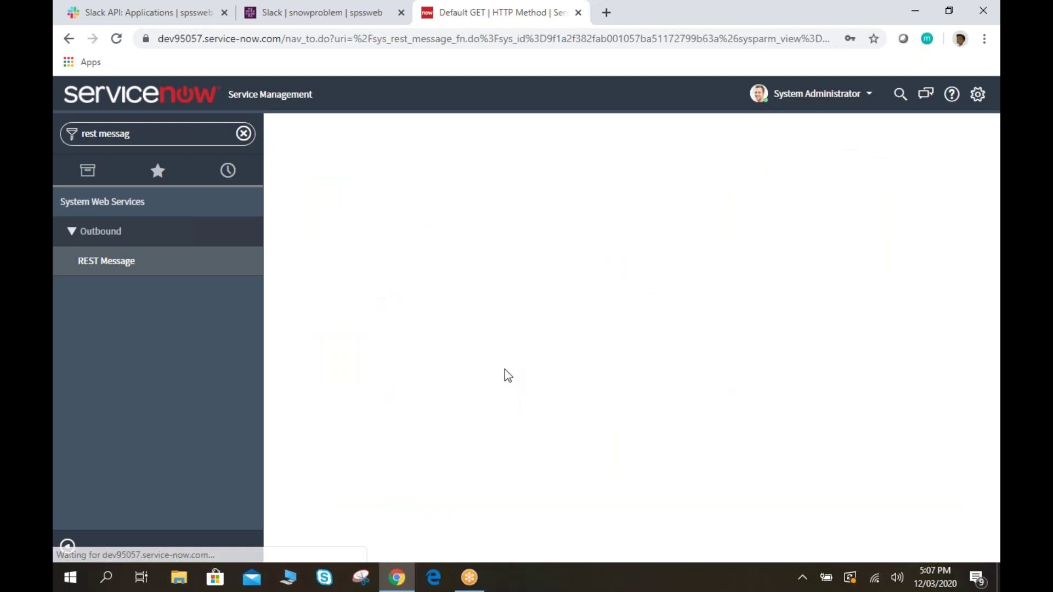
scroll(504, 369, "down", 5)
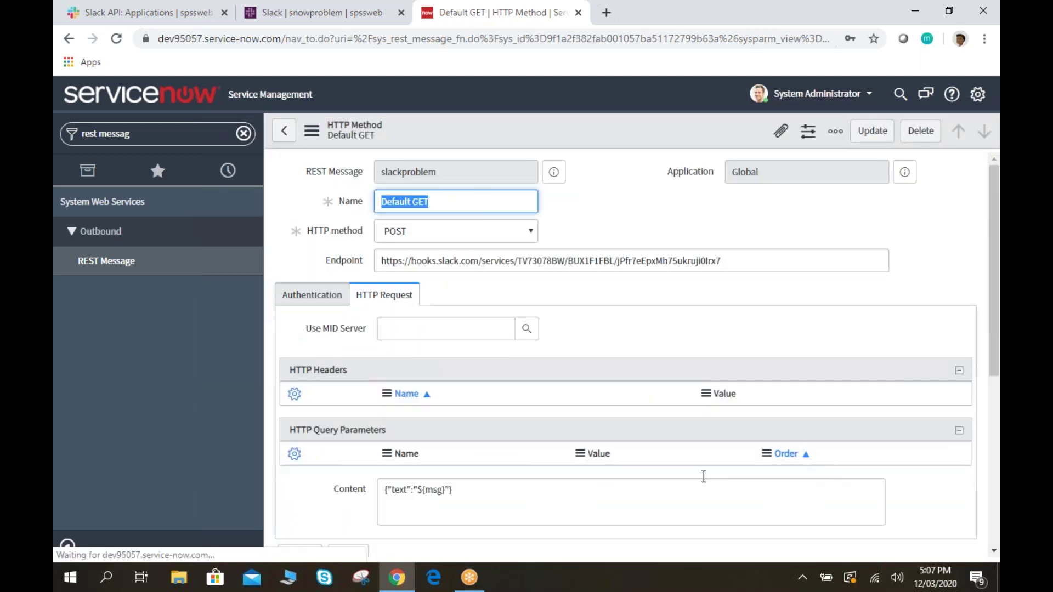
scroll(764, 467, "down", 5)
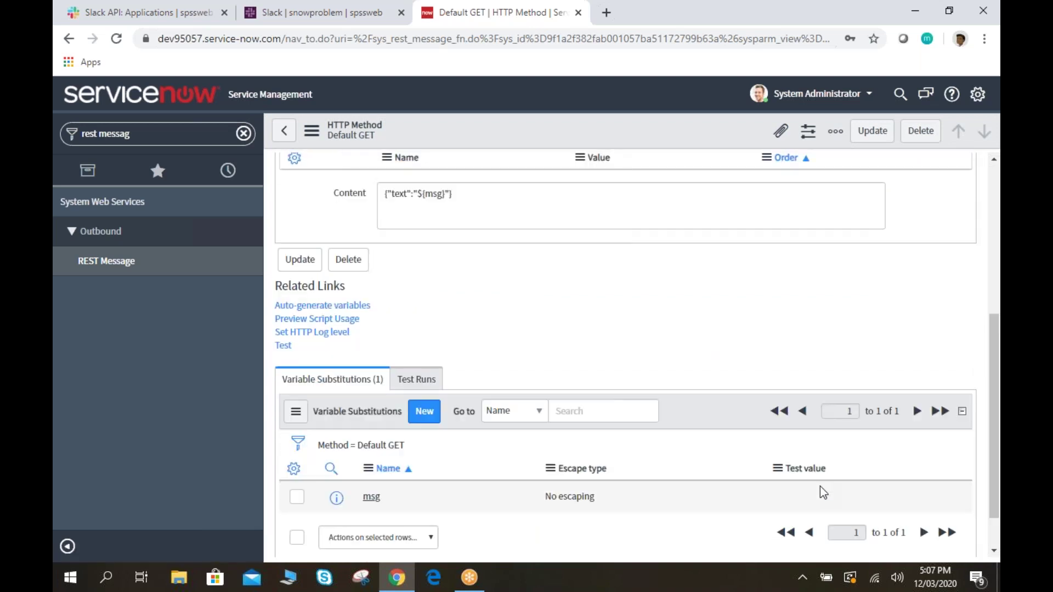
Step: Give the msg variable the test value 'Test message' and run a test returning HTTP 200 ok
double_click(821, 487)
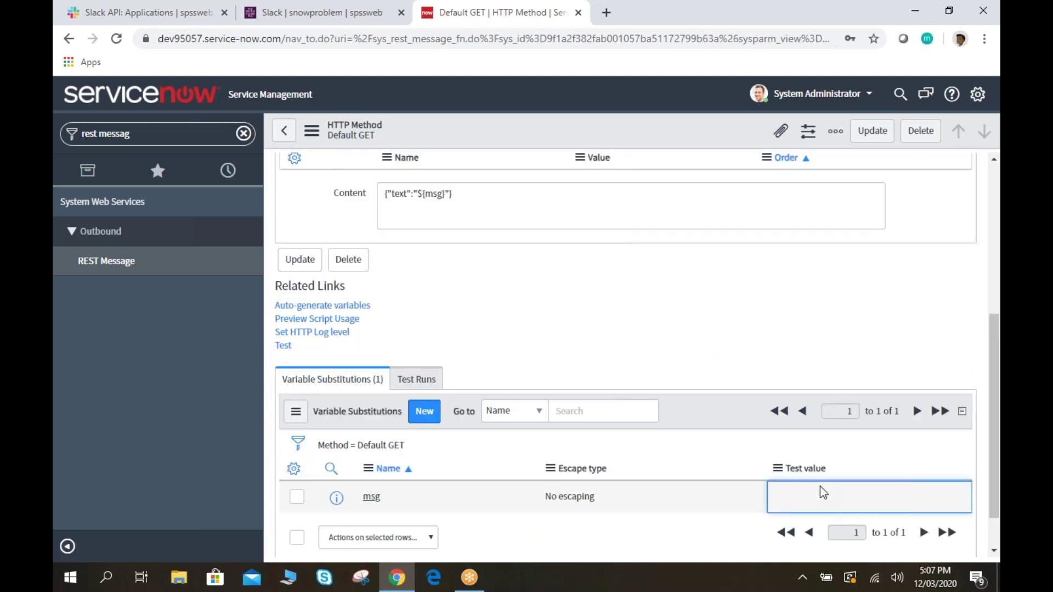
double_click(820, 486)
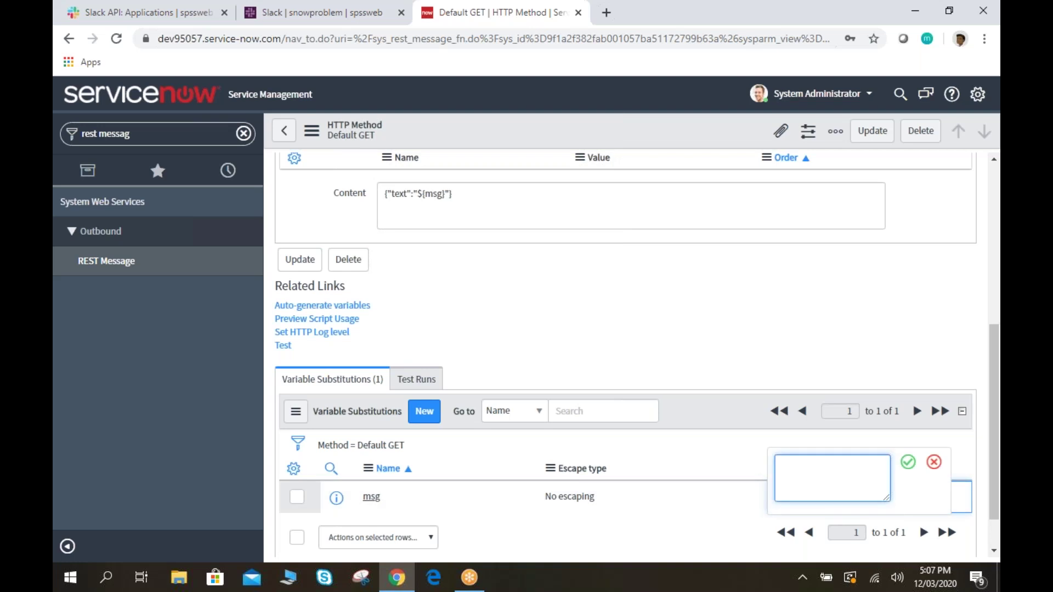
type("Test message")
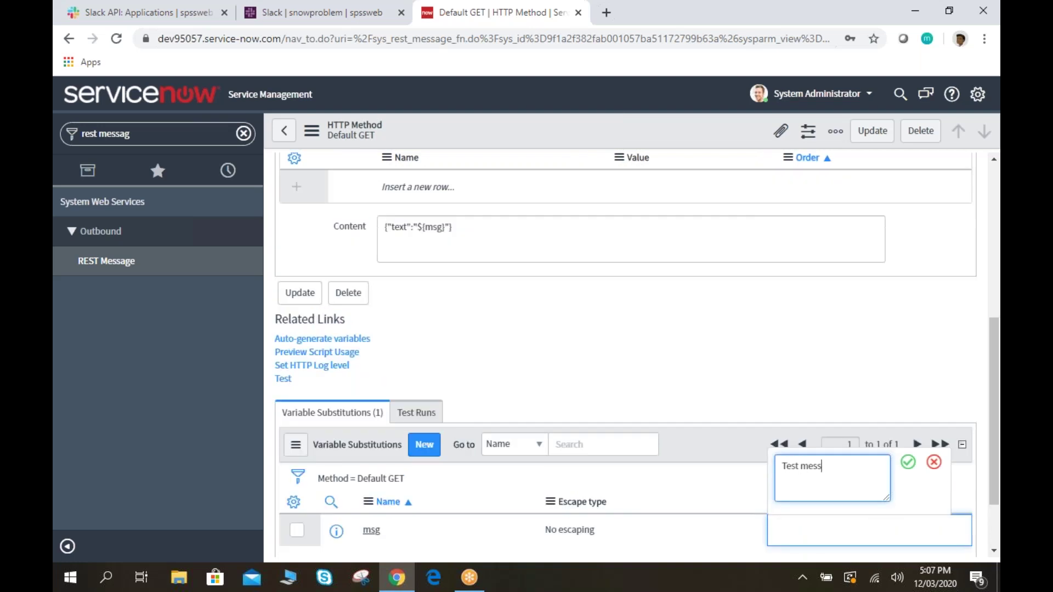
left_click(908, 462)
left_click(283, 378)
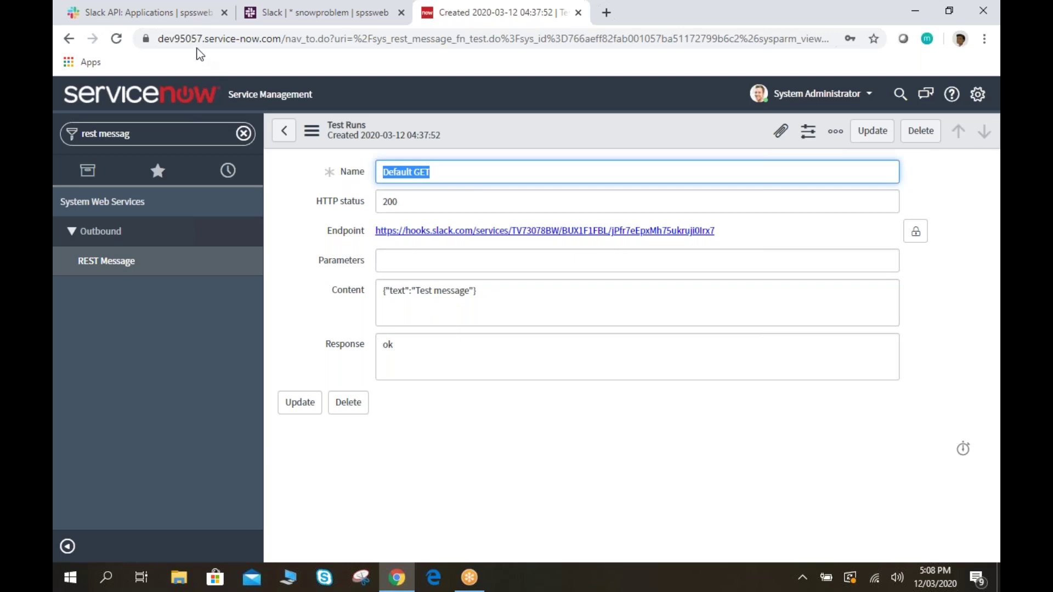
left_click(177, 19)
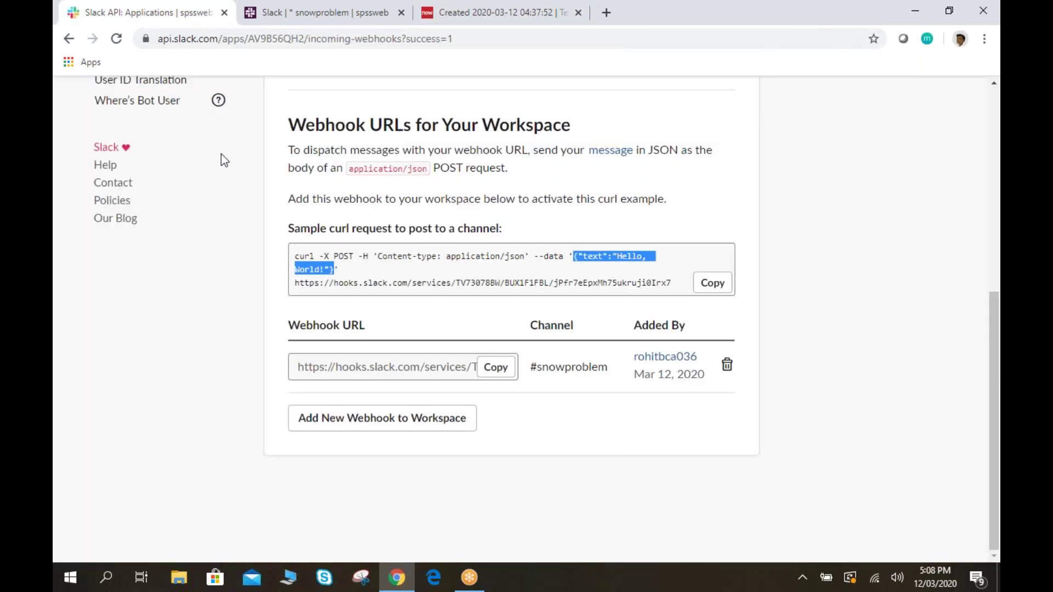
Step: Verify the snow app's 'Test message' appeared in Slack's #snowproblem, then go back to ServiceNow
scroll(221, 157, "up", 10)
left_click(289, 13)
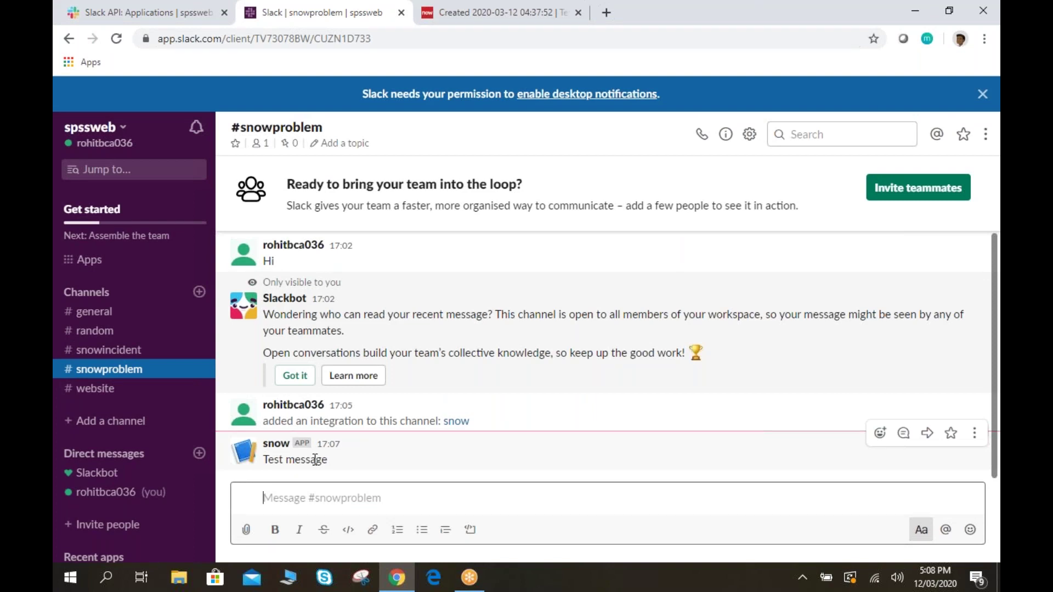
left_click(506, 22)
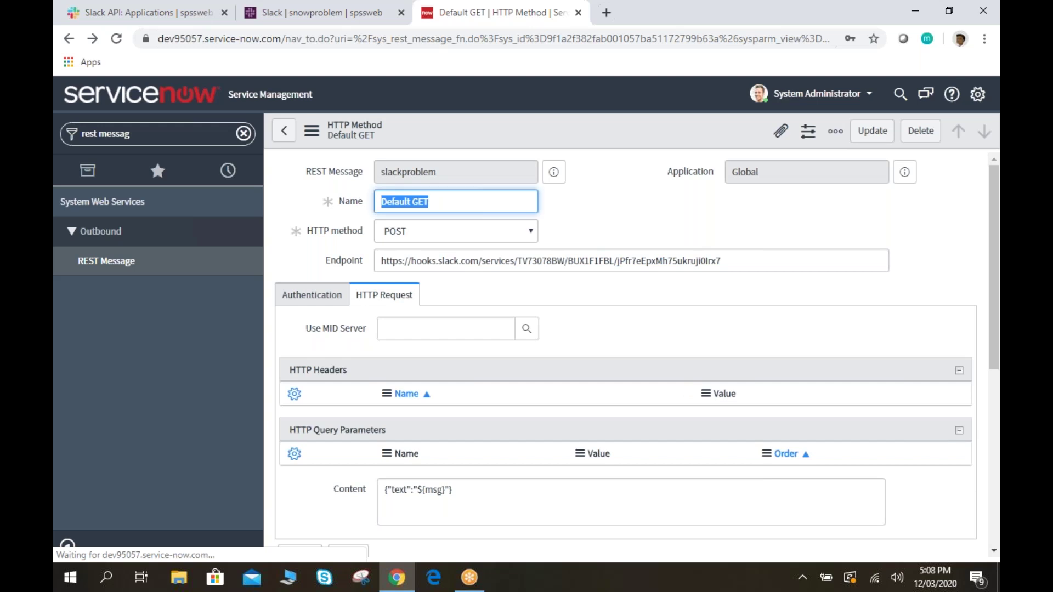
Step: Filter the navigator for 'business rul' and open System Definition > Business Rules in a new tab
scroll(625, 329, "down", 3)
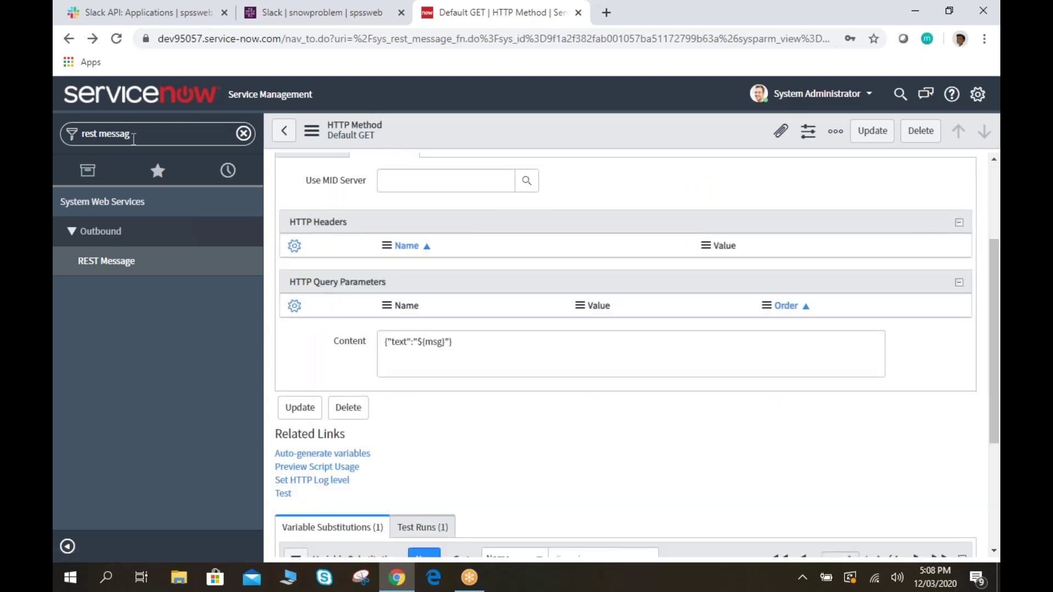
left_click(134, 135)
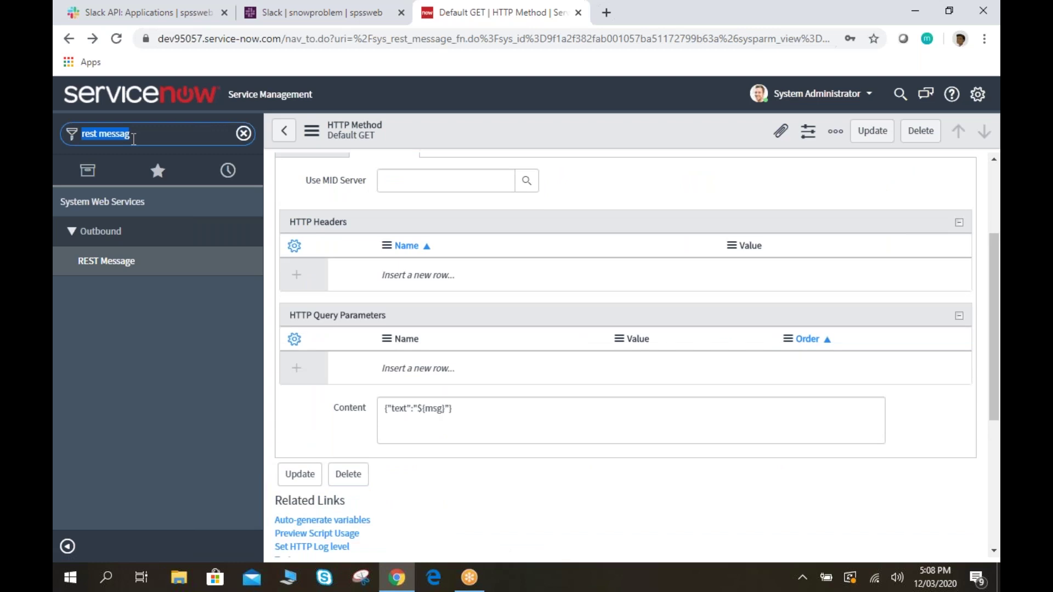
type("bu")
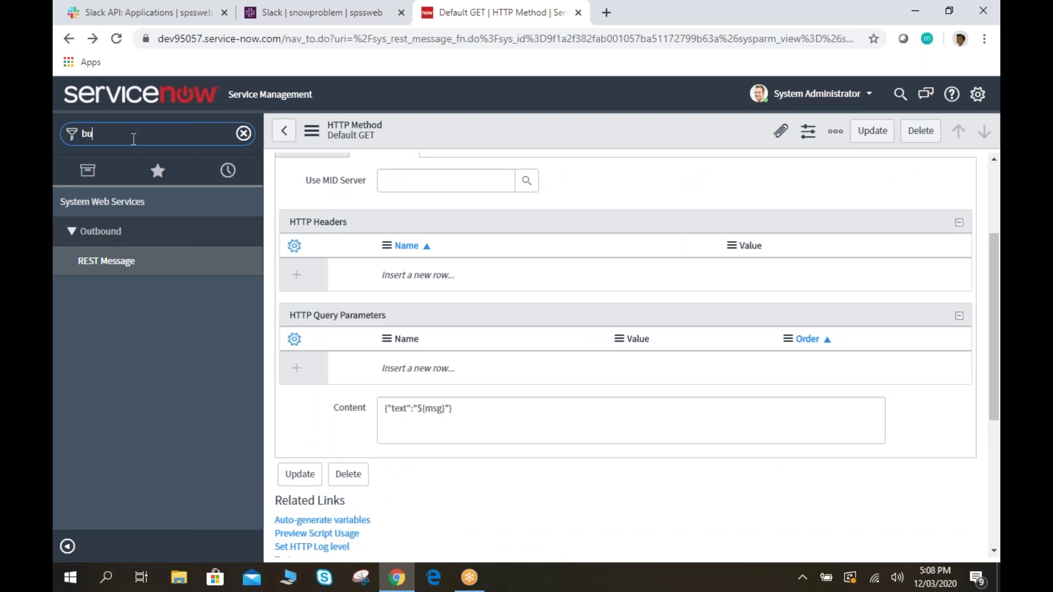
type("siness rul")
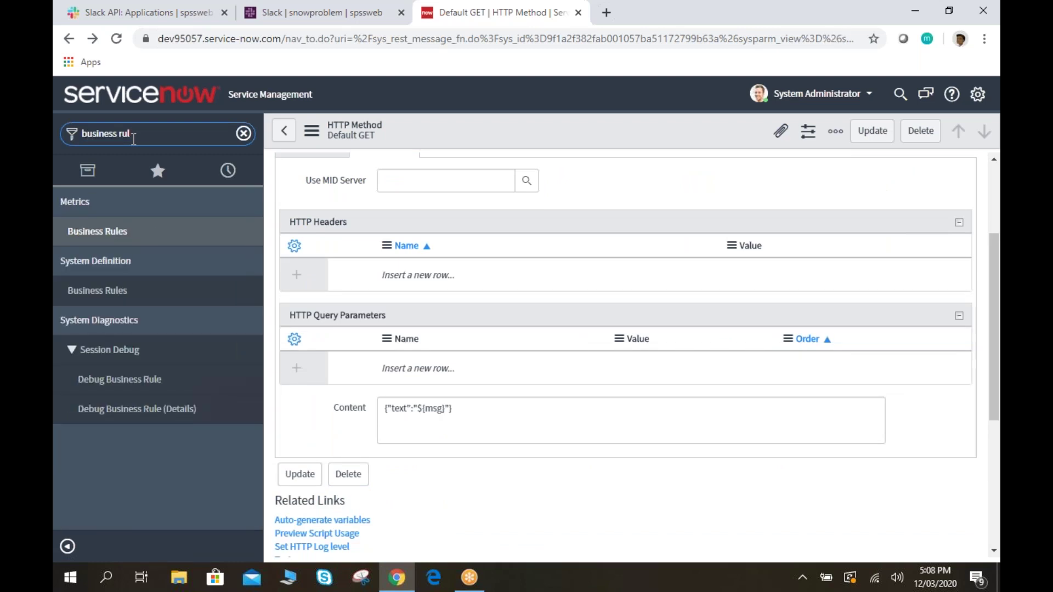
middle_click(127, 290)
left_click(652, 12)
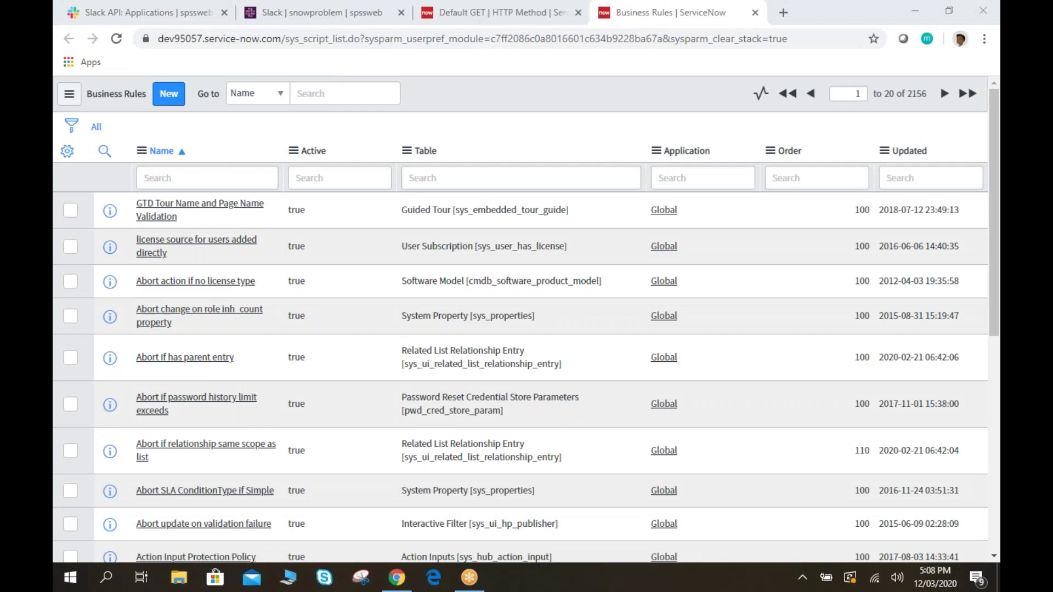
Step: Start a new Business Rule and enter 'ProblemSlack' as its name
left_click(169, 94)
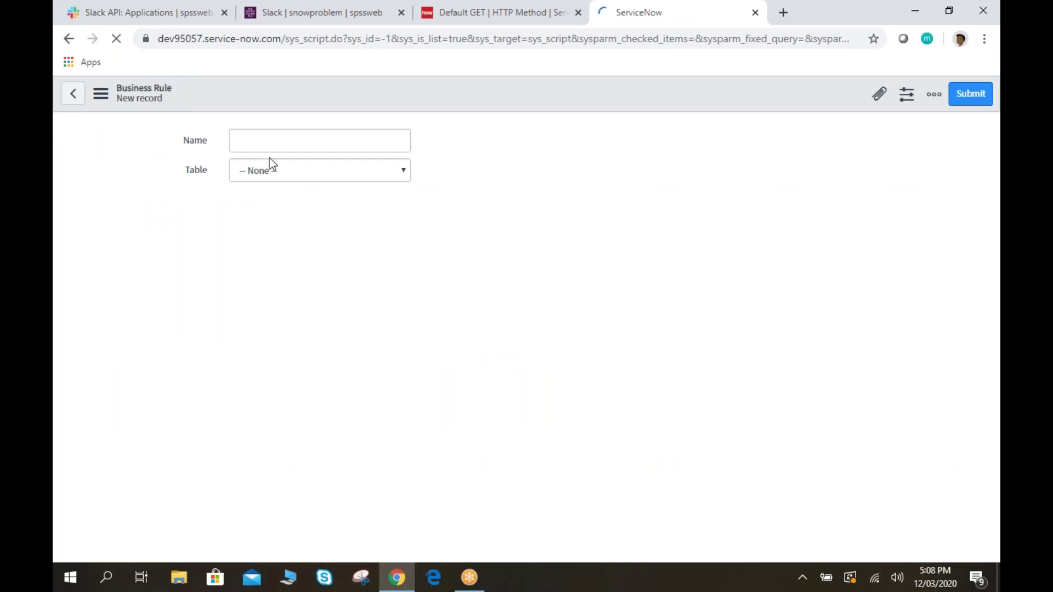
type("Problem")
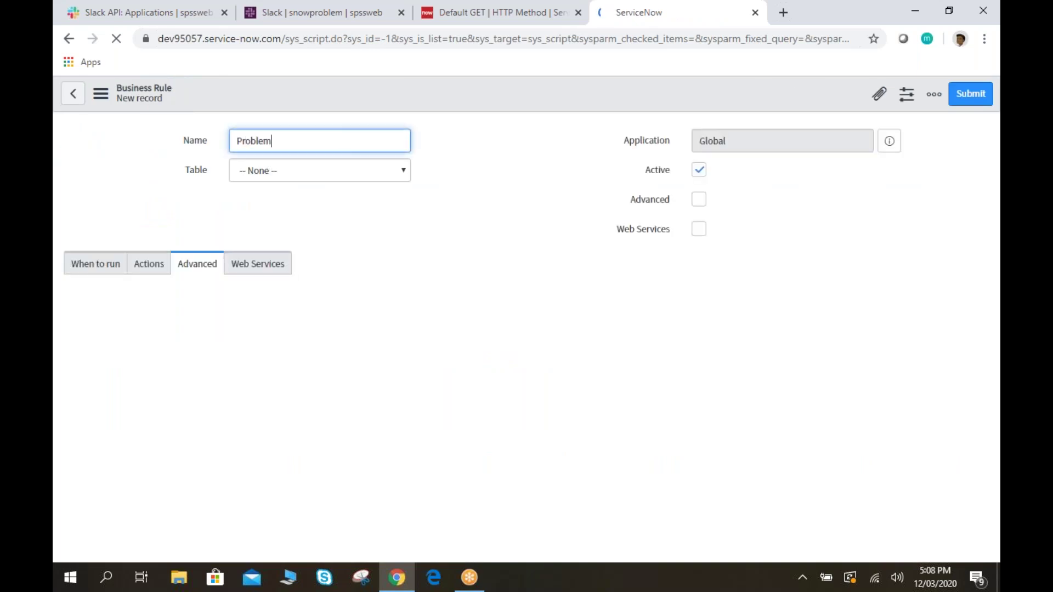
type("Slack")
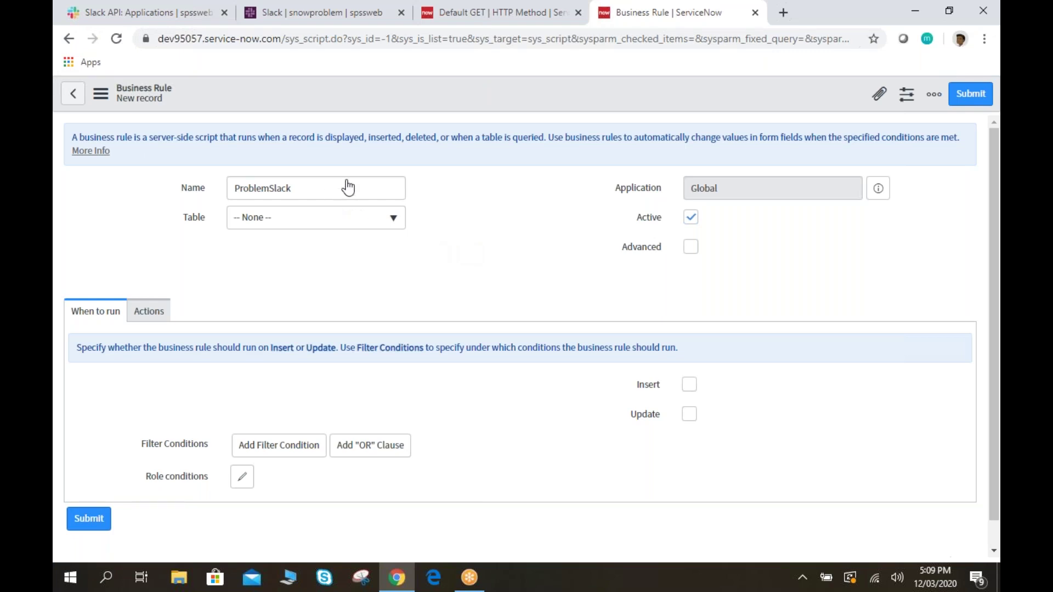
Step: Set the rule's Table to Problem [problem] by searching 'problem' in the table list
left_click(324, 218)
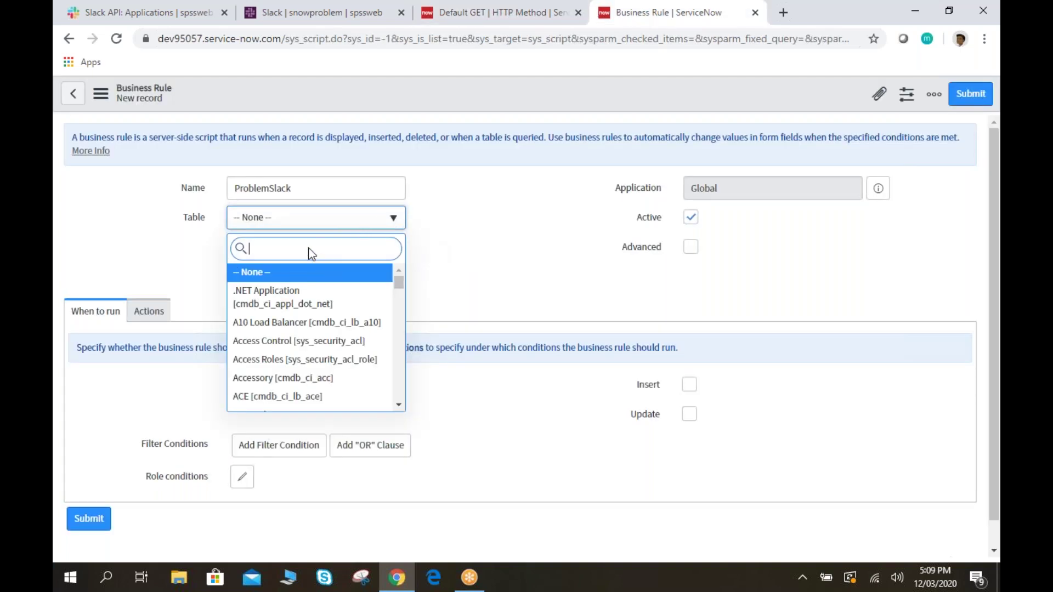
left_click(299, 218)
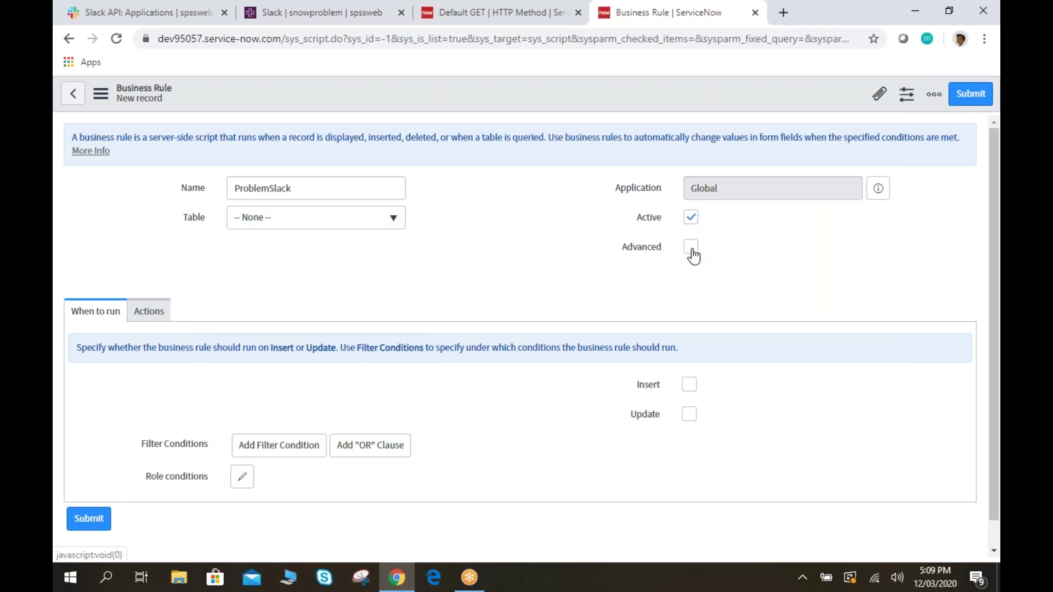
left_click(320, 218)
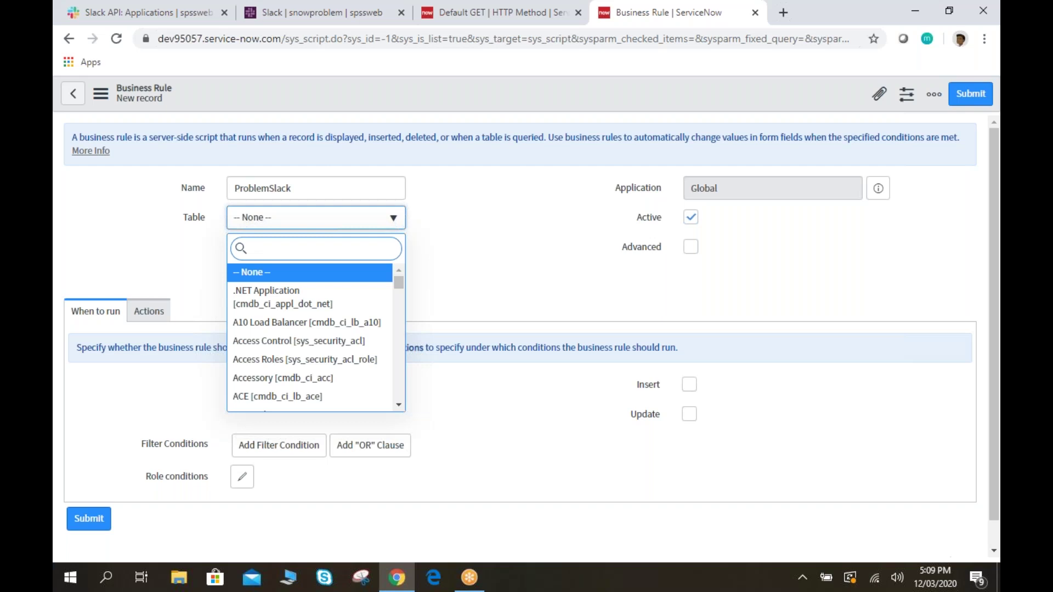
type("problw")
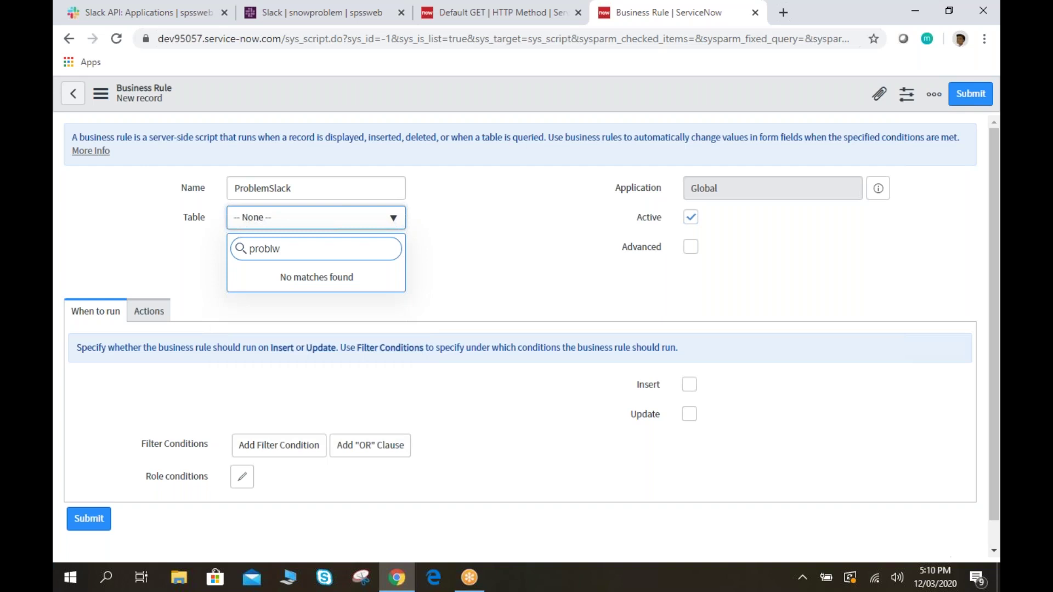
key("BackSpace")
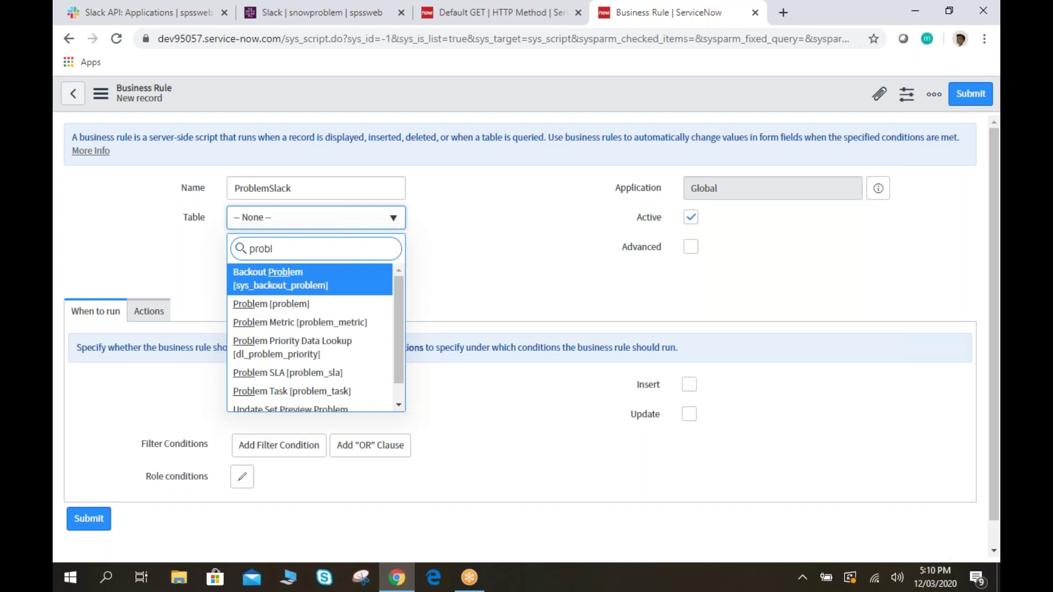
type("em")
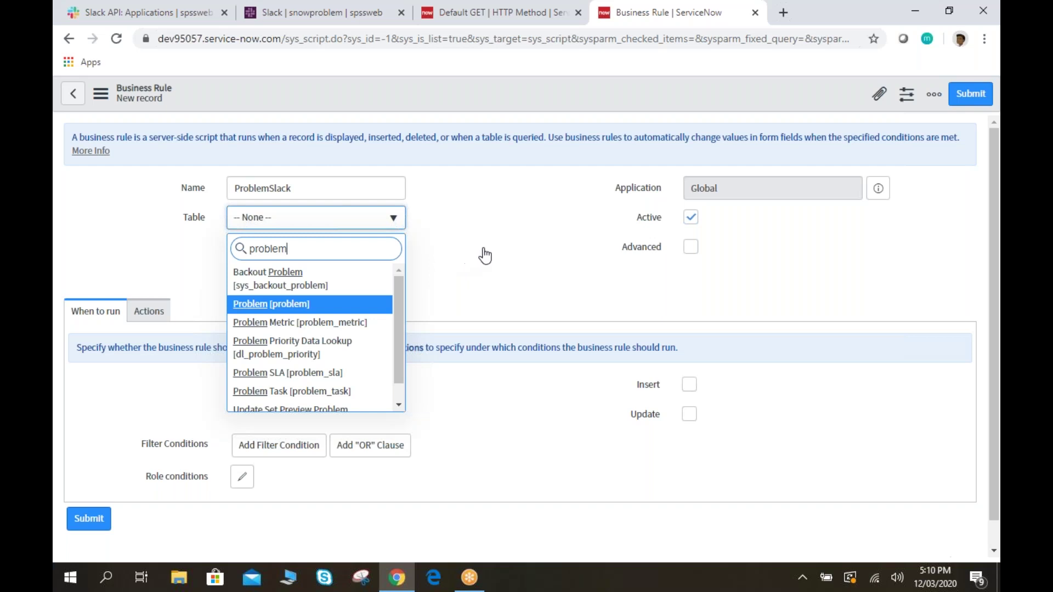
key("Return")
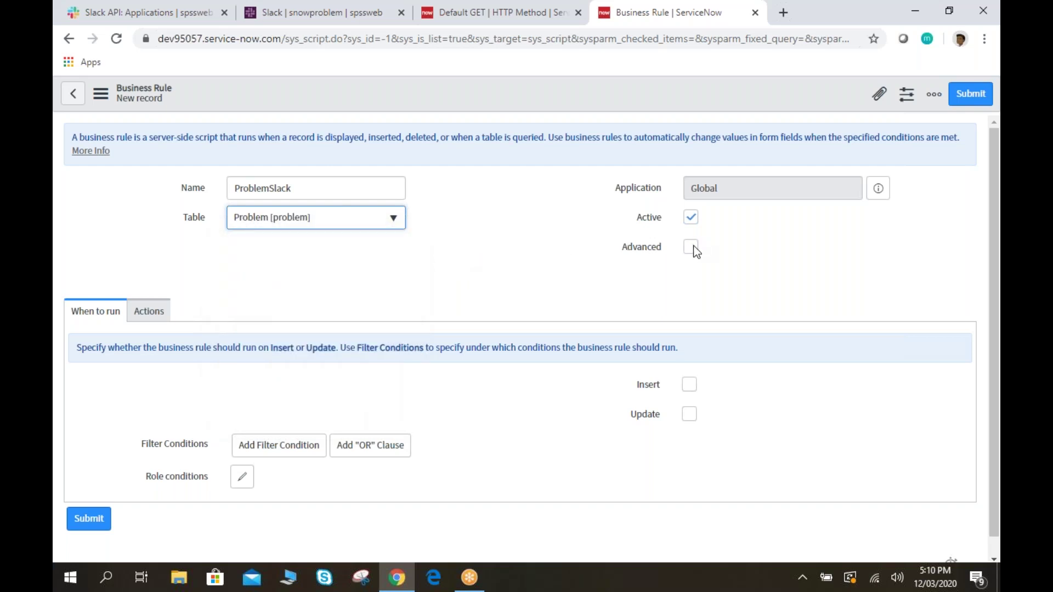
Step: Enable Advanced and add the filter condition Short description starts with 'snowproblem'
left_click(691, 247)
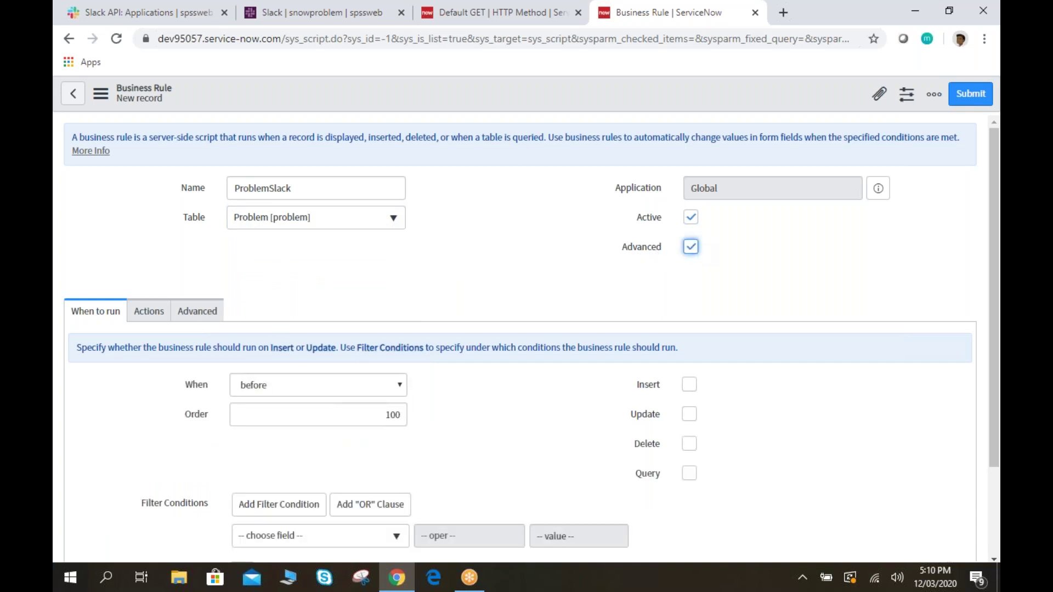
scroll(364, 433, "down", 2)
left_click(364, 428)
type("shor")
key("Return")
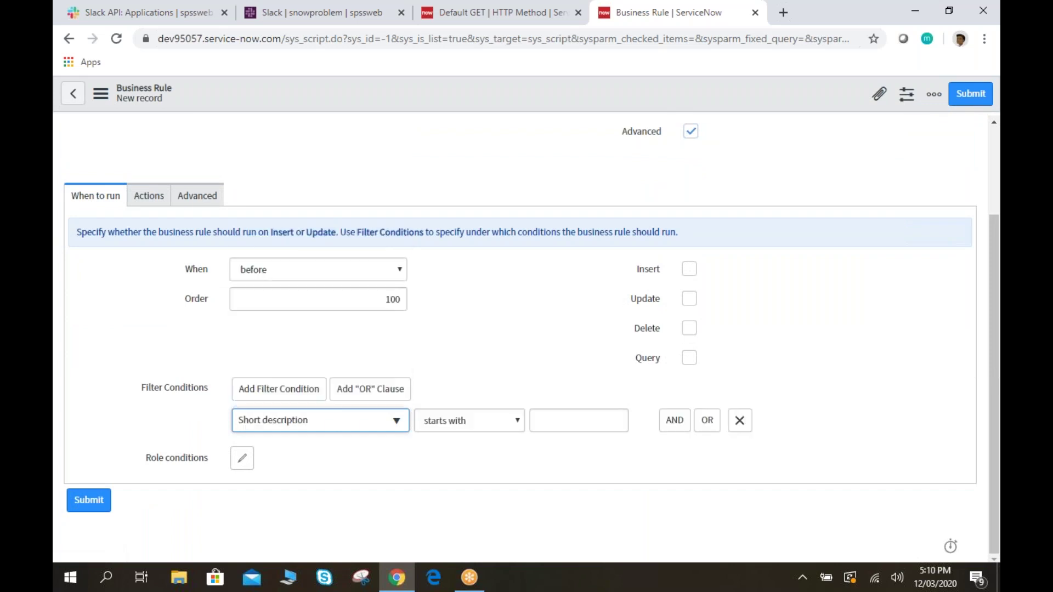
left_click(579, 420)
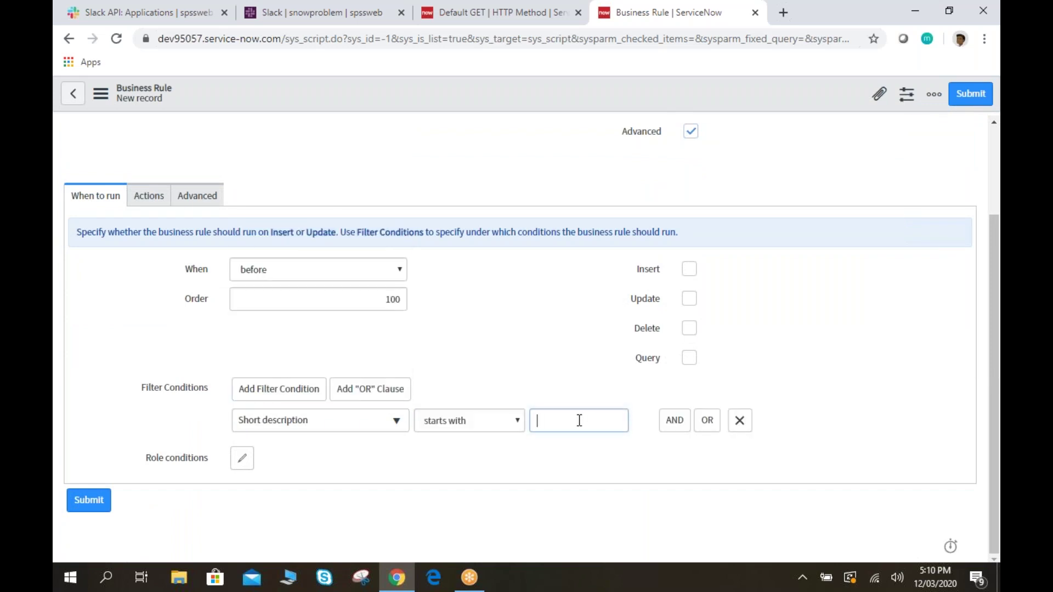
type("snowproblem")
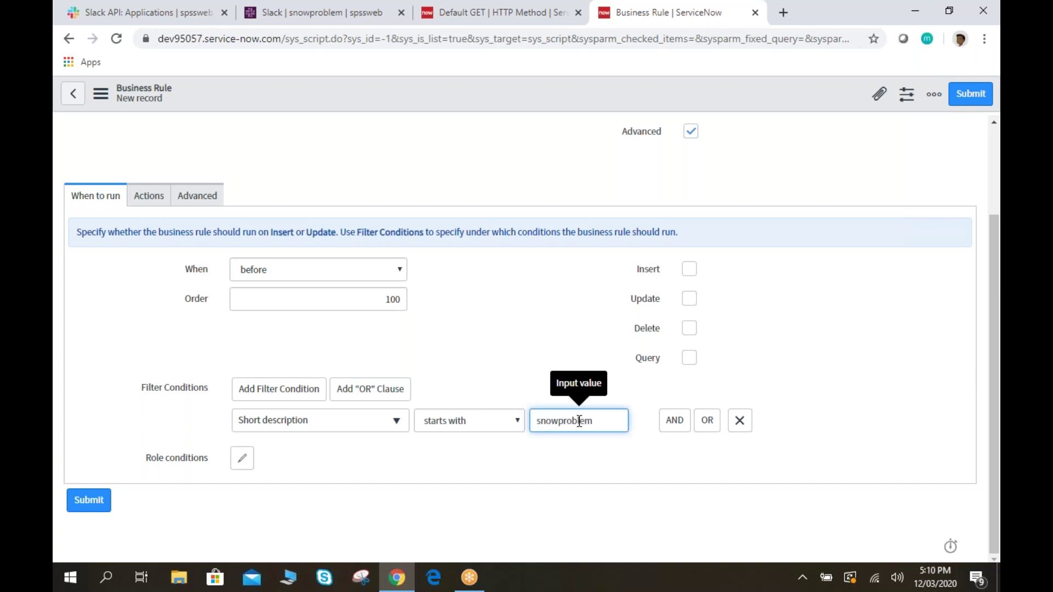
left_click(205, 196)
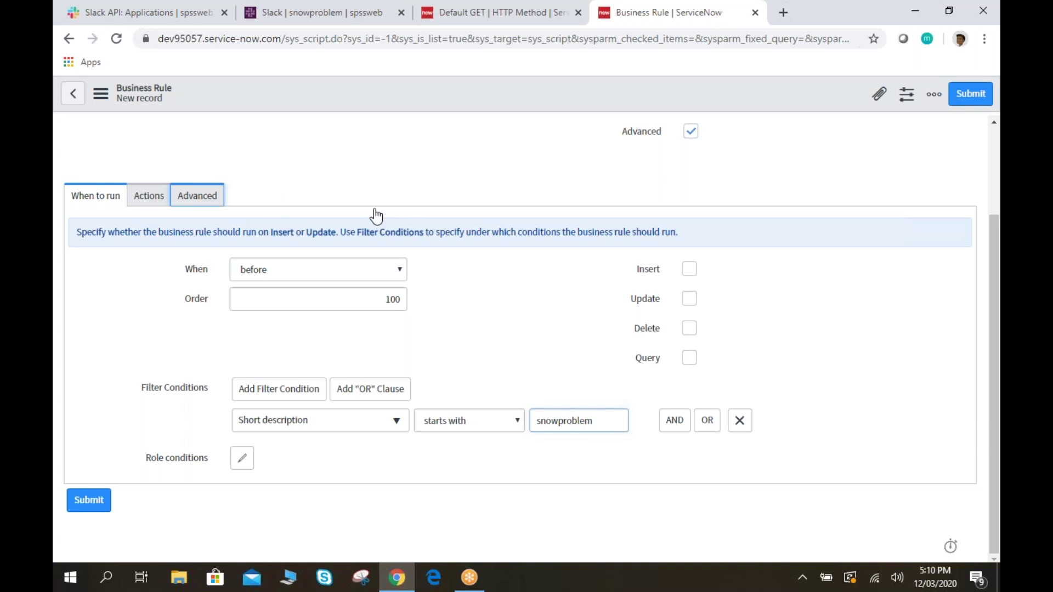
Step: Copy the Default GET method's Preview Script Usage code and add a blank line after the script comment
left_click(430, 302)
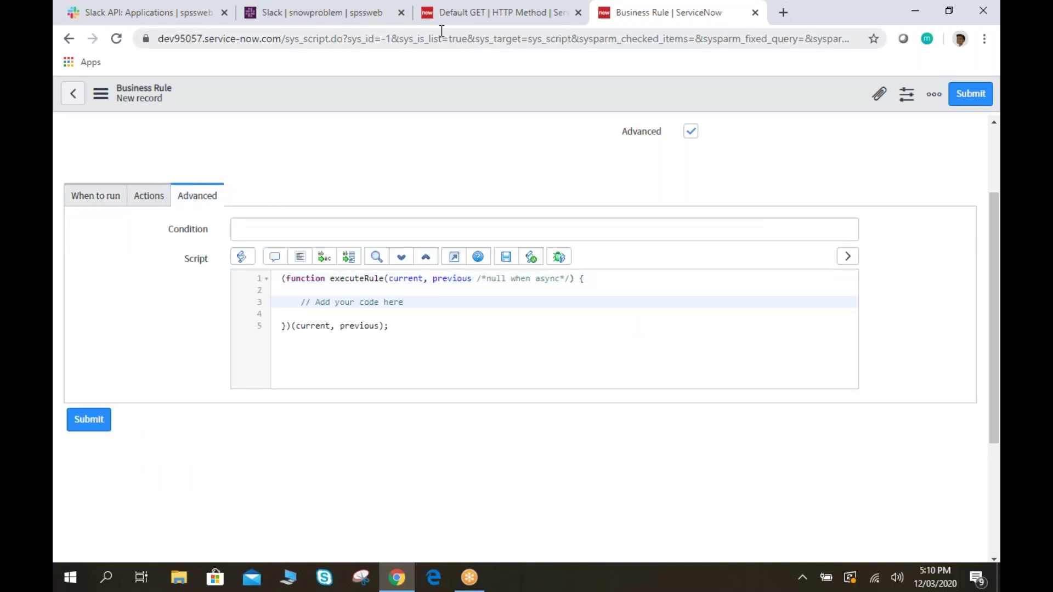
left_click(267, 16)
left_click(484, 17)
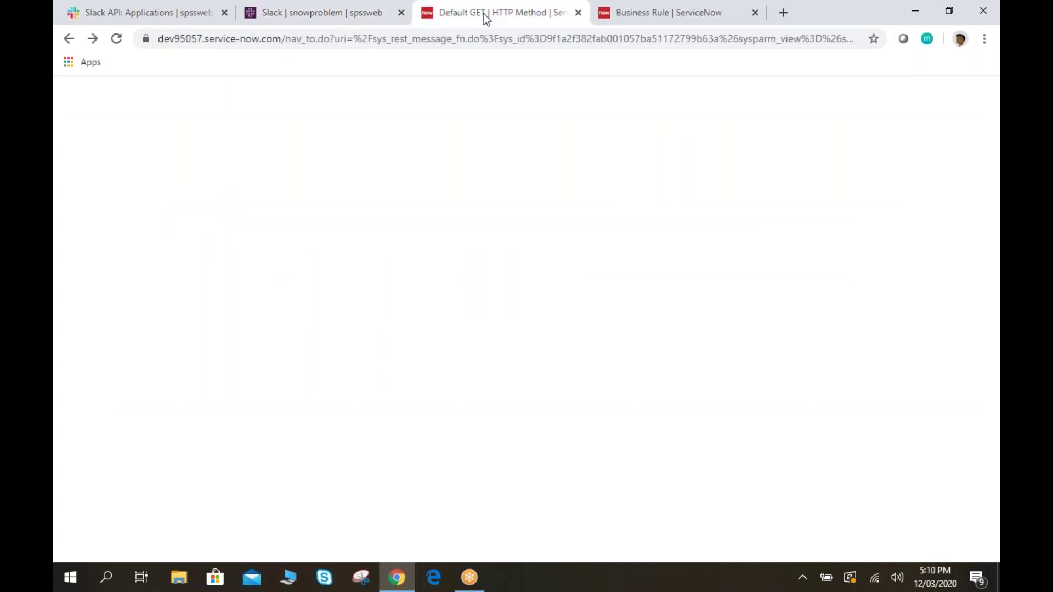
scroll(417, 495, "down", 3)
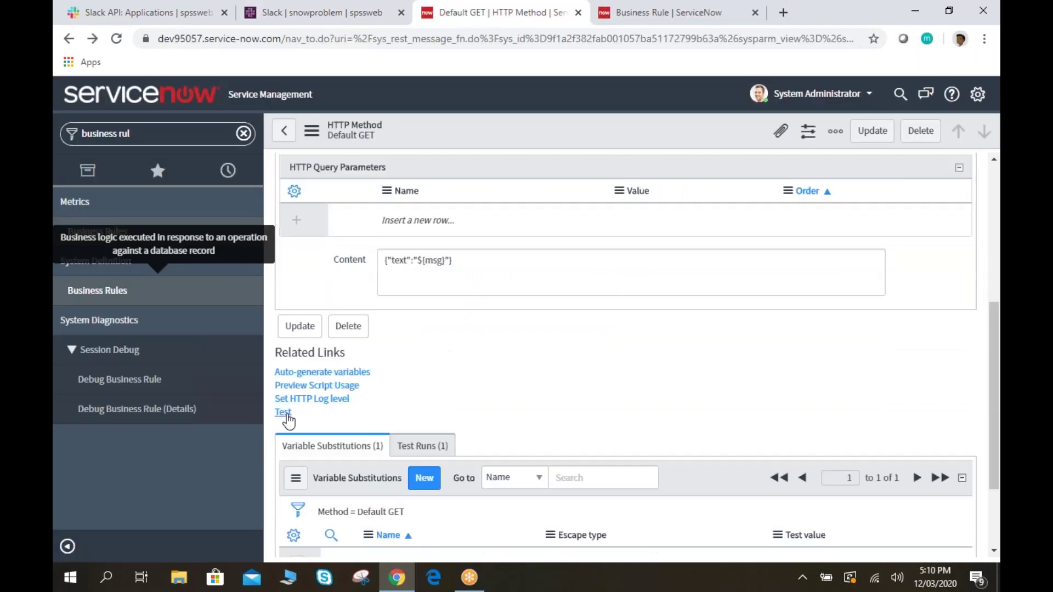
left_click(299, 387)
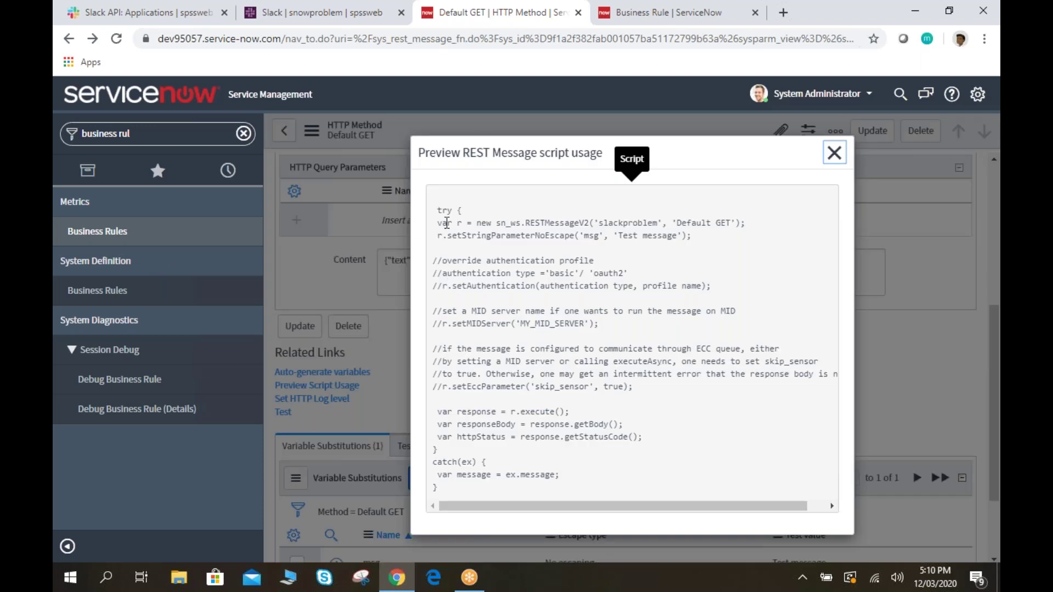
left_click_drag(433, 210, 494, 486)
key("ctrl+c")
left_click(617, 12)
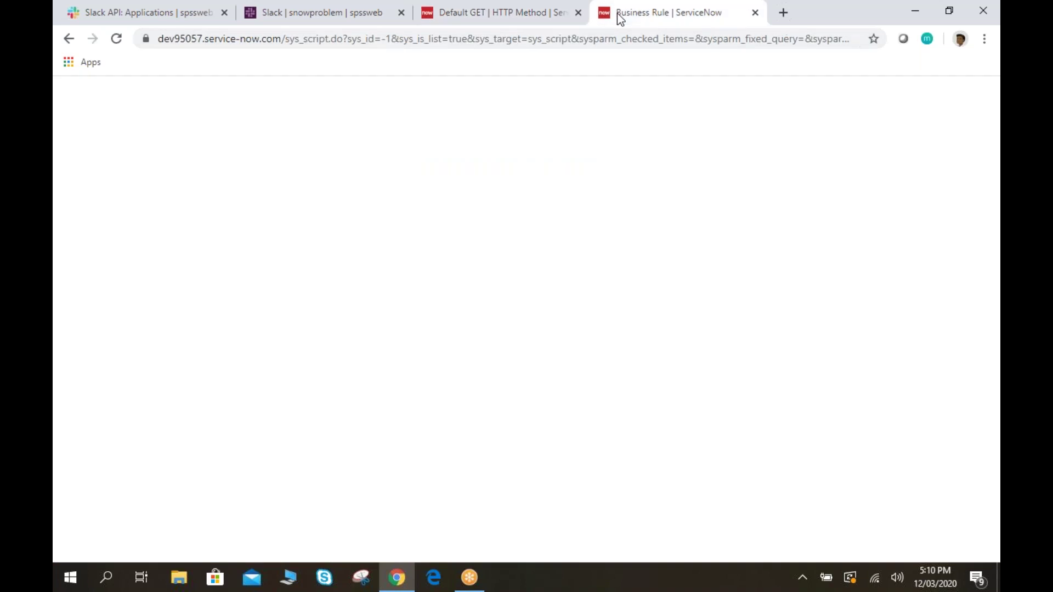
key("Return")
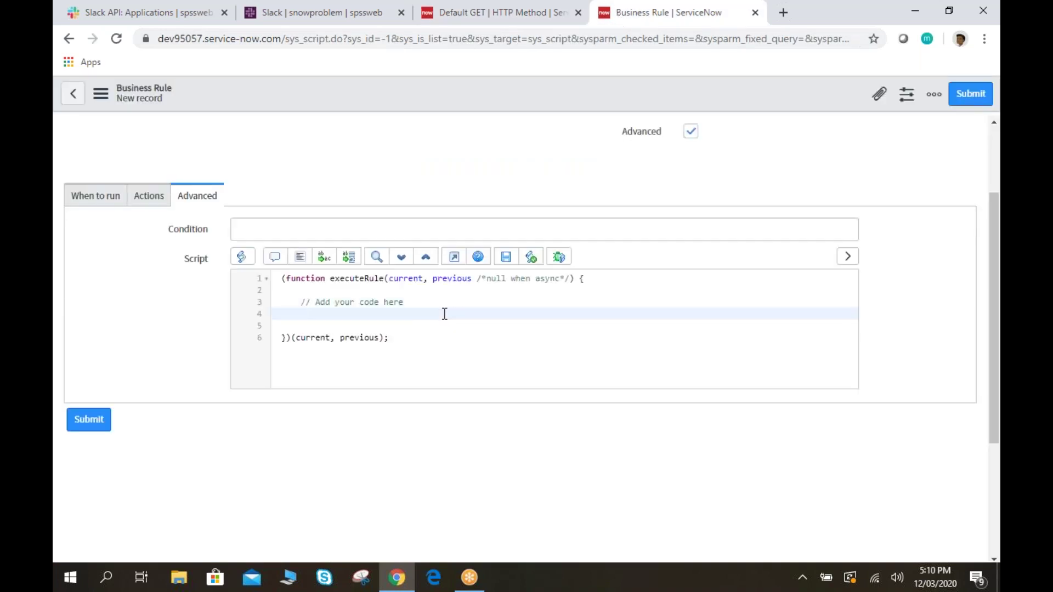
Step: Paste the REST script and replace 'Test message' with current.number.toString()+' - '+current.short_description
key("ctrl+v")
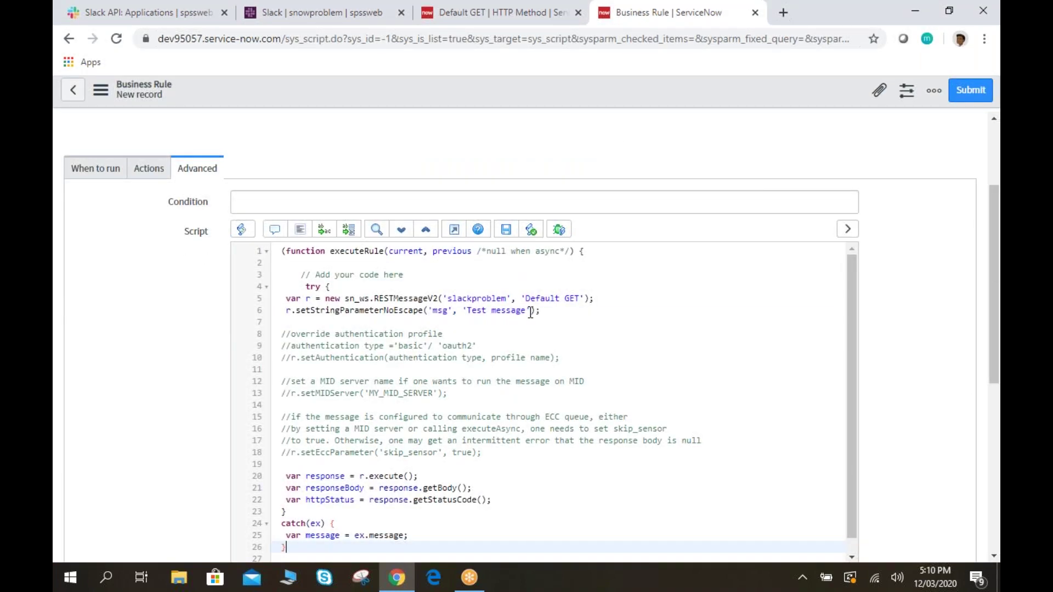
left_click_drag(482, 315, 463, 311)
type("cur")
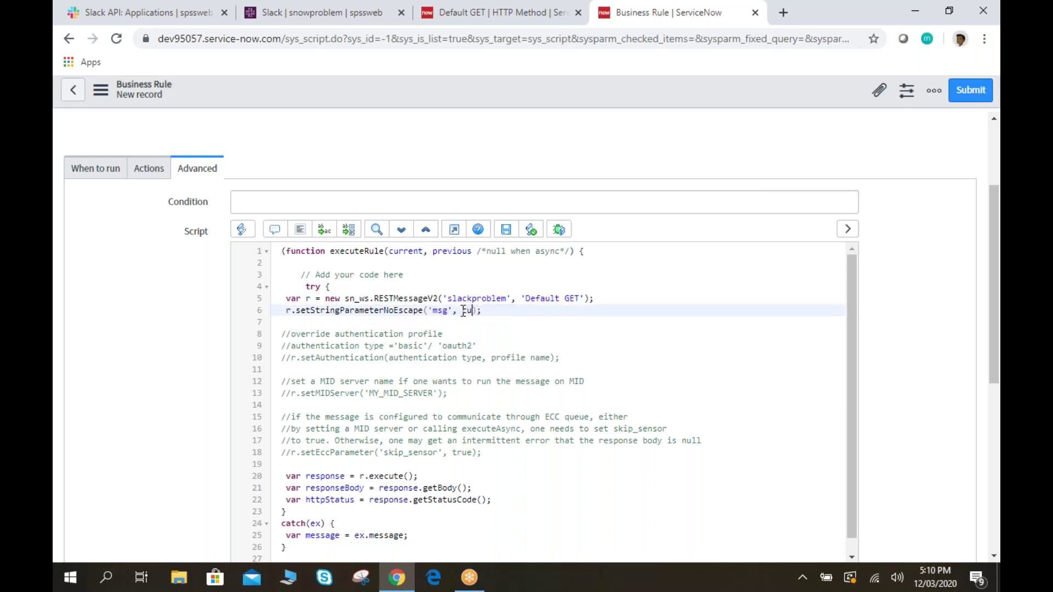
type("rent.number.toString()")
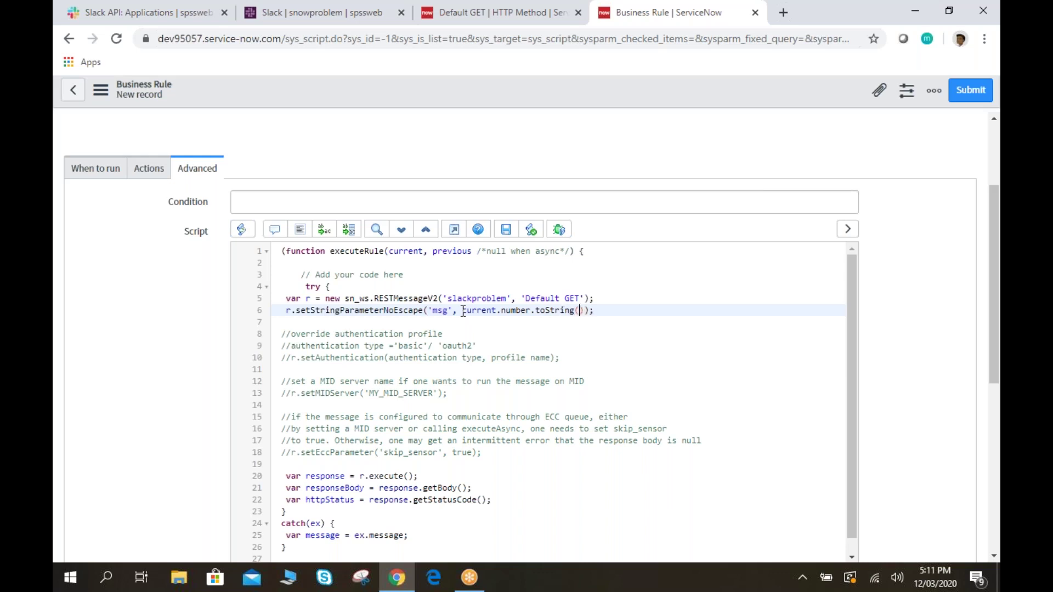
type("+'-'")
key("Left")
key("Left")
key("Right")
type("+")
type("curren")
type("t.shor")
type("t_descri")
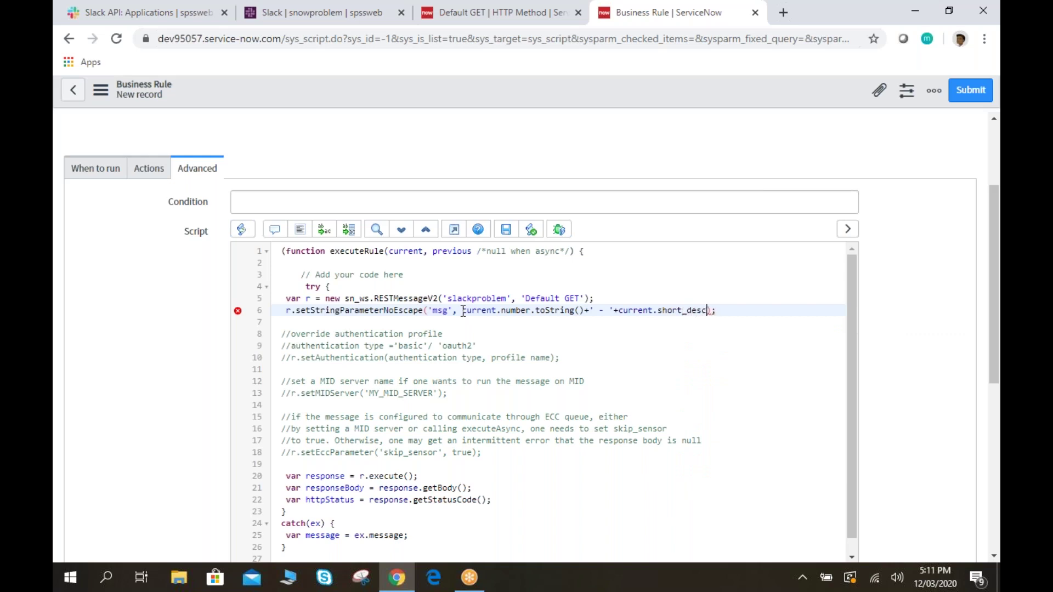
type("ption")
Step: Save the ProblemSlack business rule from the form header's context menu
right_click(519, 96)
left_click(550, 107)
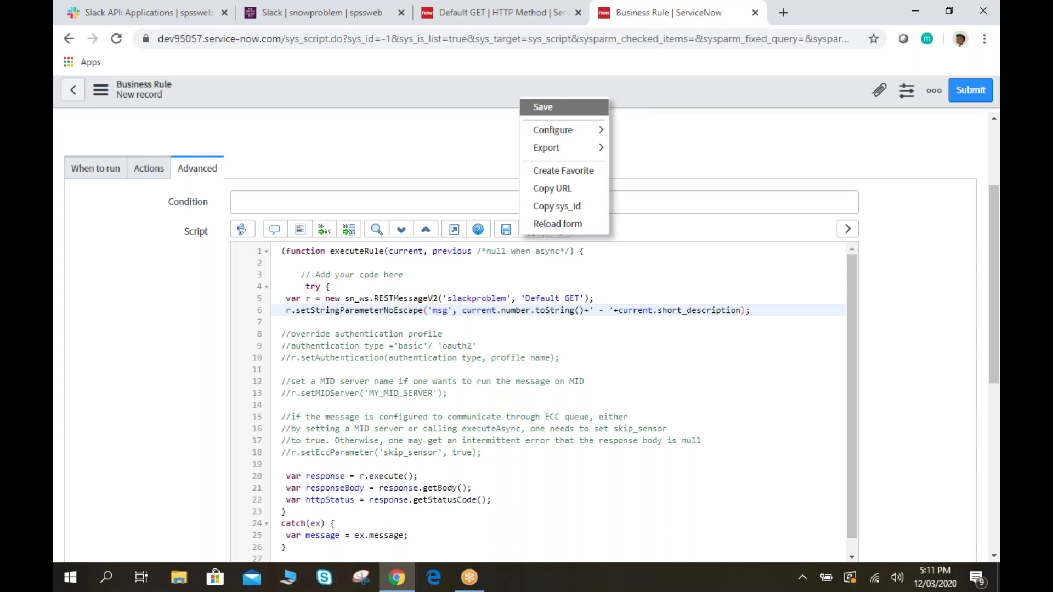
left_click(523, 108)
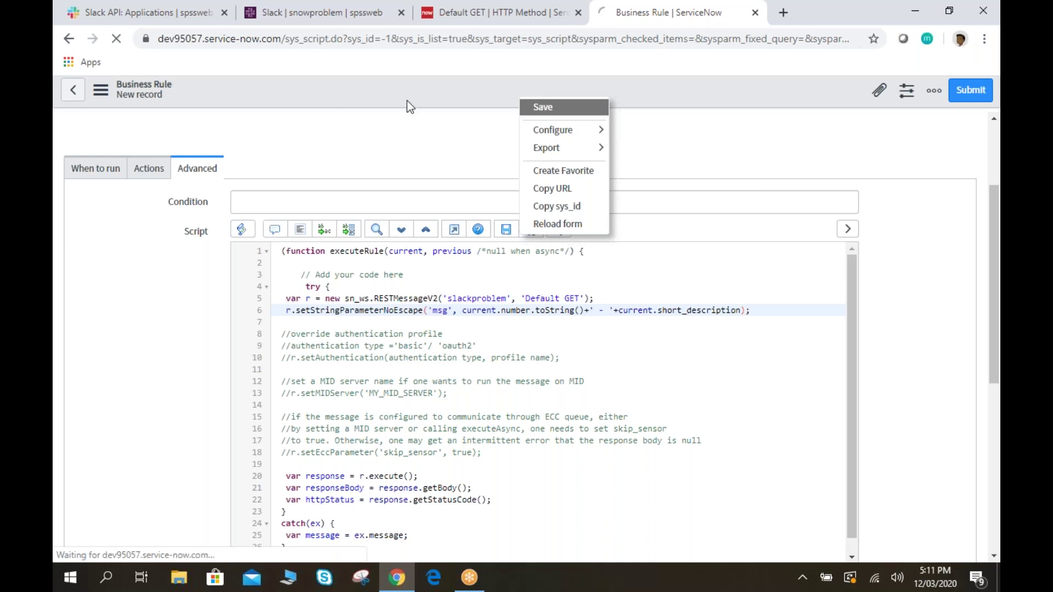
Step: In the Default GET tab, filter the navigator for 'problem' to open a new Problem form, then return
left_click(473, 11)
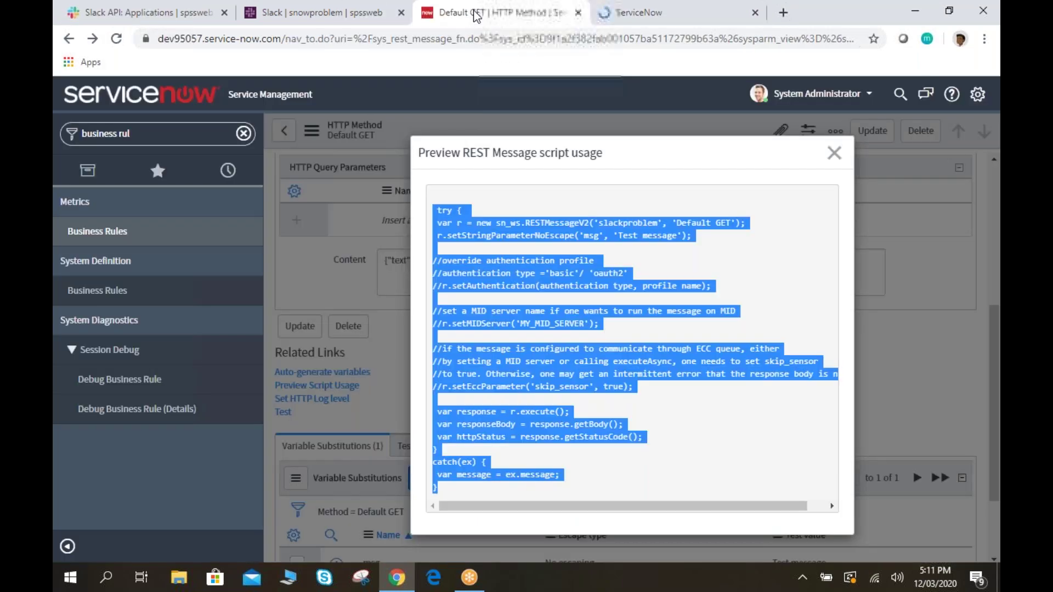
left_click(160, 140)
type("pro")
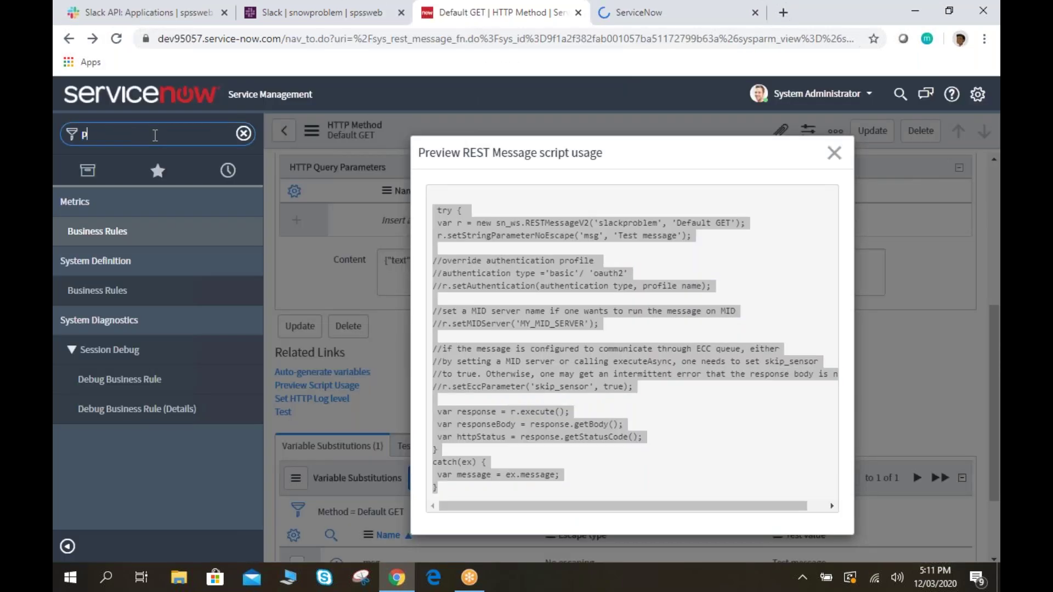
type("blem")
key("Return")
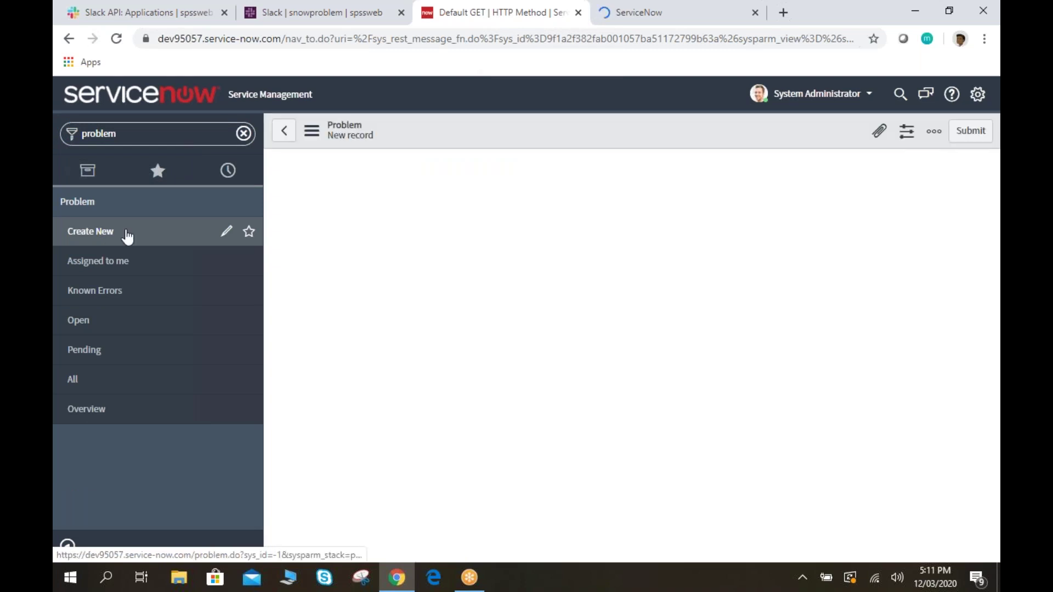
left_click(638, 17)
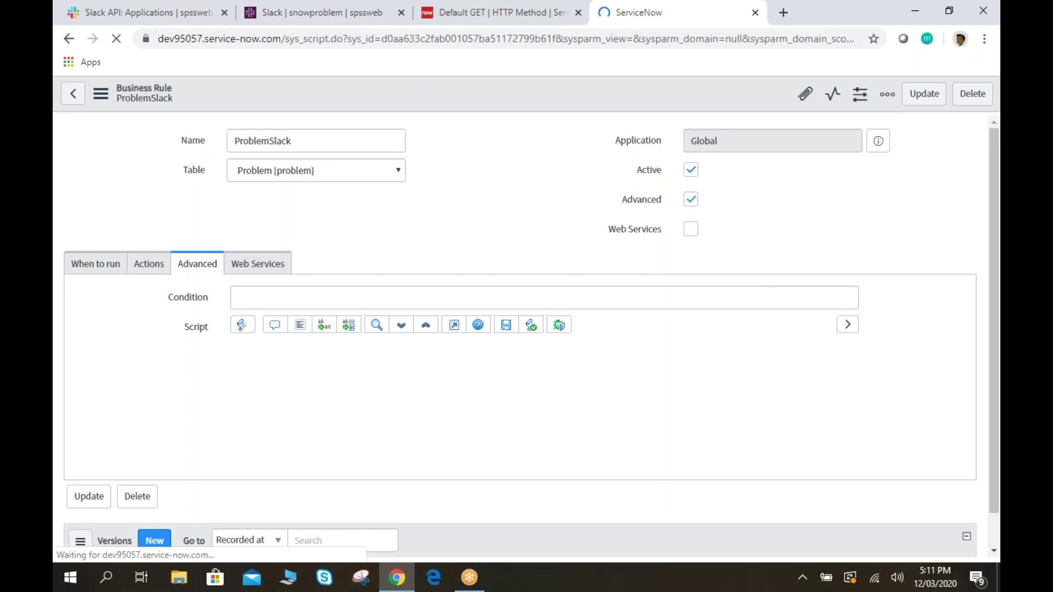